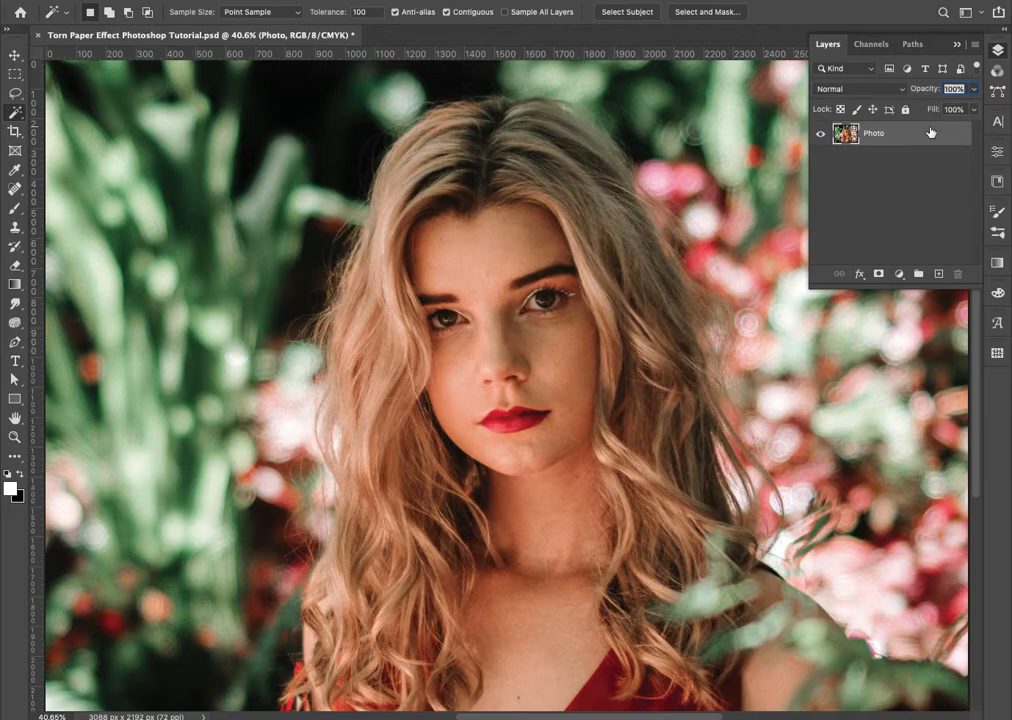
Step: Duplicate the Photo layer, rename the copy as Photo BW and give it a layer mask
{"action": "left_click_drag", "start_coordinate": [930, 138], "coordinate": [938, 273]}
{"action": "double_click", "coordinate": [896, 134]}
{"action": "key", "text": "Right"}
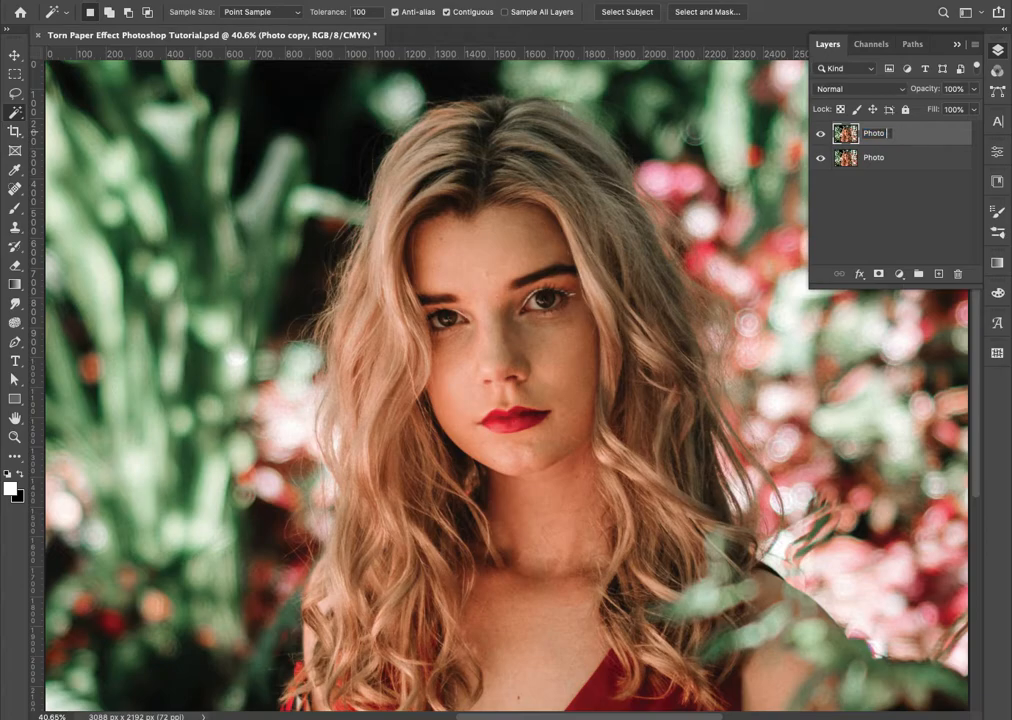
{"action": "type", "text": "BW"}
{"action": "key", "text": "Return"}
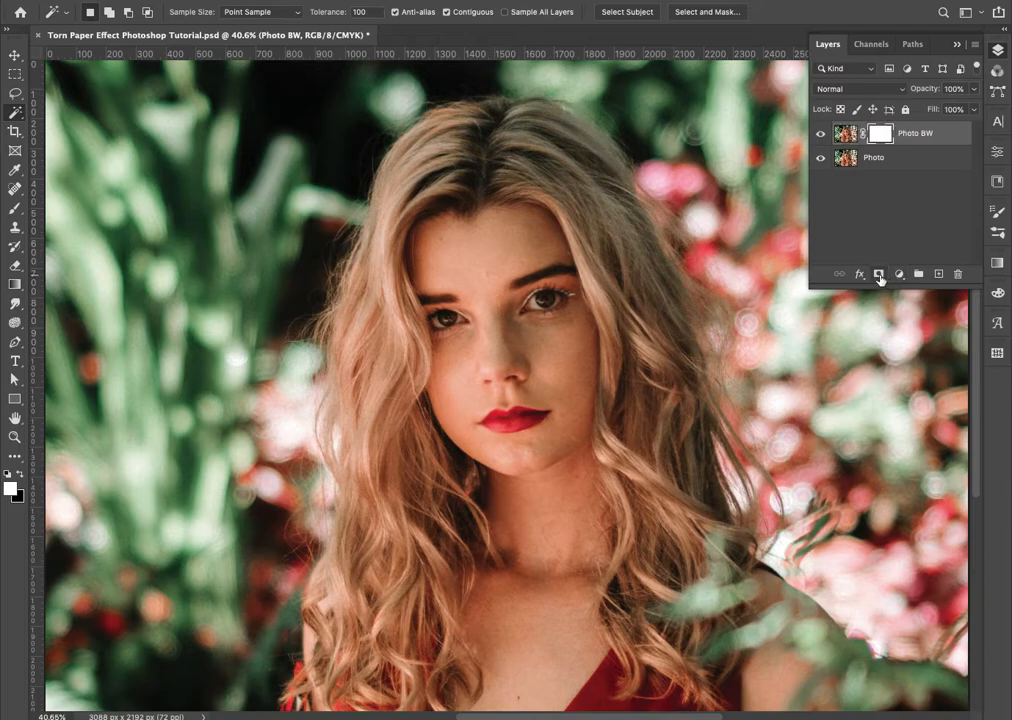
{"action": "left_click", "coordinate": [879, 275]}
Step: Add a Black & White adjustment layer with reds 79, yellows 108, greens 18 and cyans 15
{"action": "left_click", "coordinate": [899, 274]}
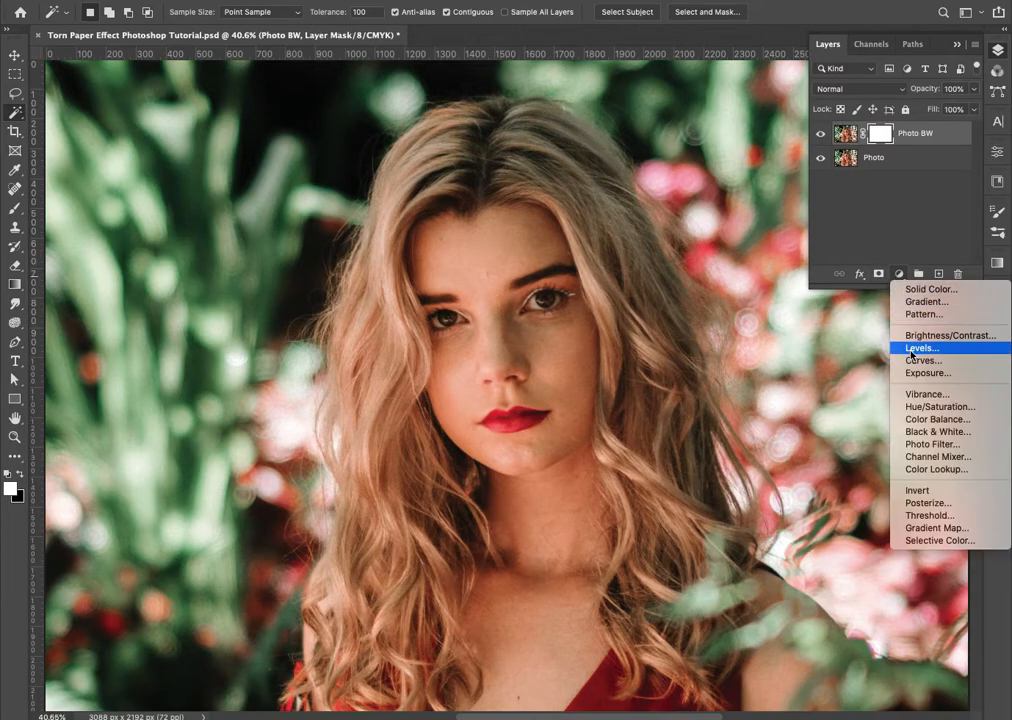
{"action": "left_click", "coordinate": [917, 432]}
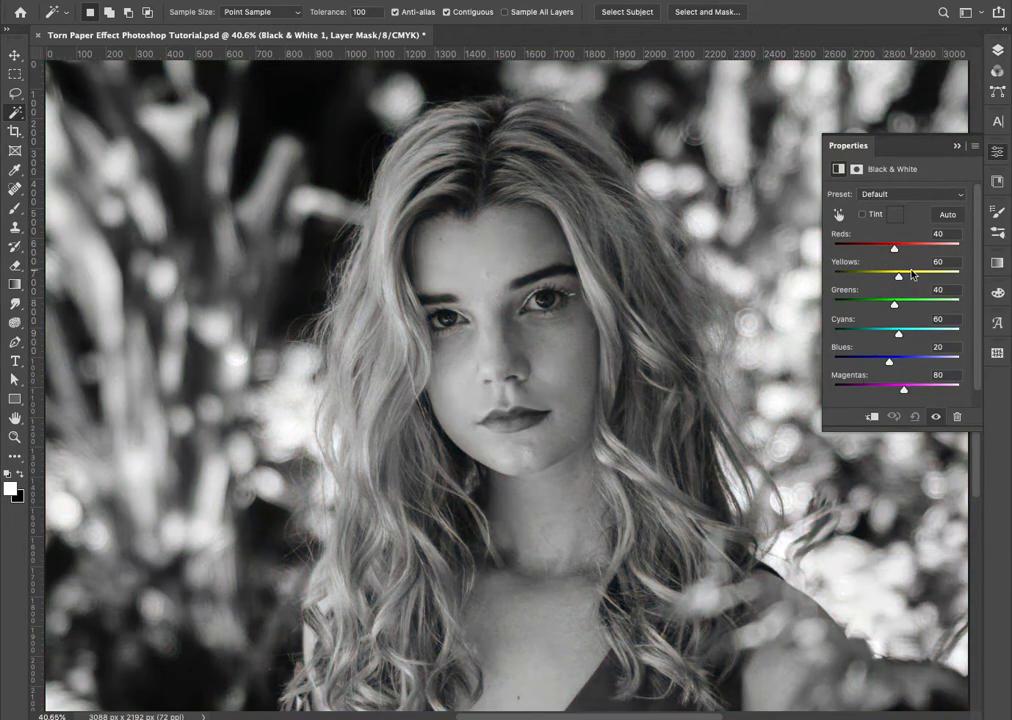
{"action": "left_click_drag", "start_coordinate": [893, 253], "coordinate": [889, 340]}
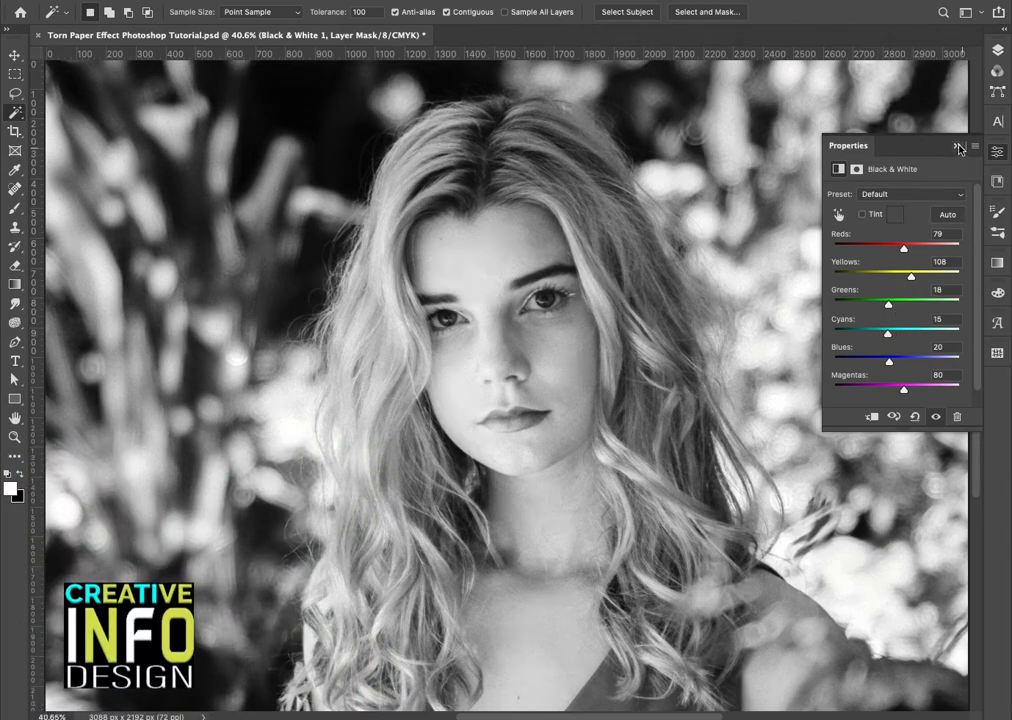
{"action": "left_click", "coordinate": [956, 147]}
{"action": "key", "text": "F7"}
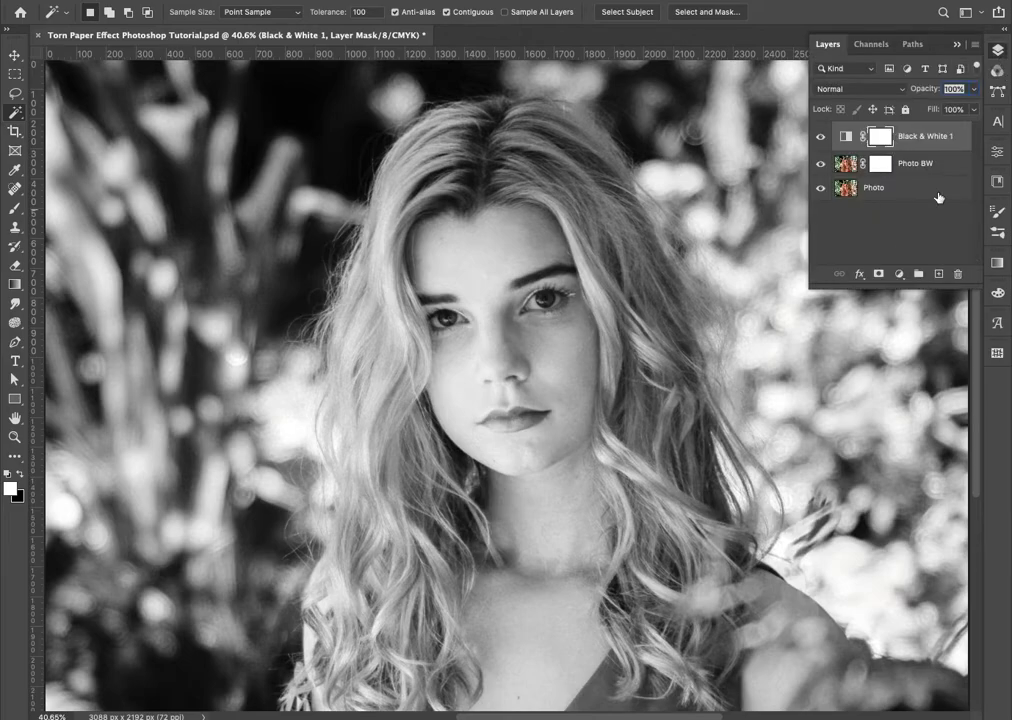
{"action": "left_click", "coordinate": [955, 45]}
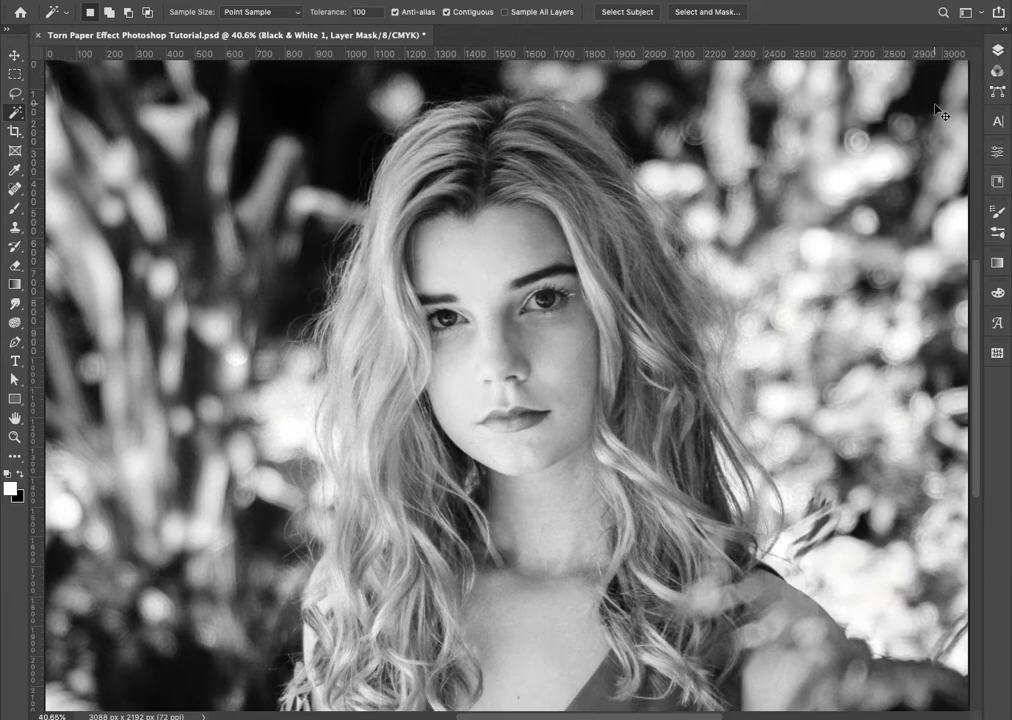
Step: Open Torn Paper.psd, cut its entire content to the clipboard and close that file
{"action": "key", "text": "super+o"}
{"action": "key", "text": "Down"}
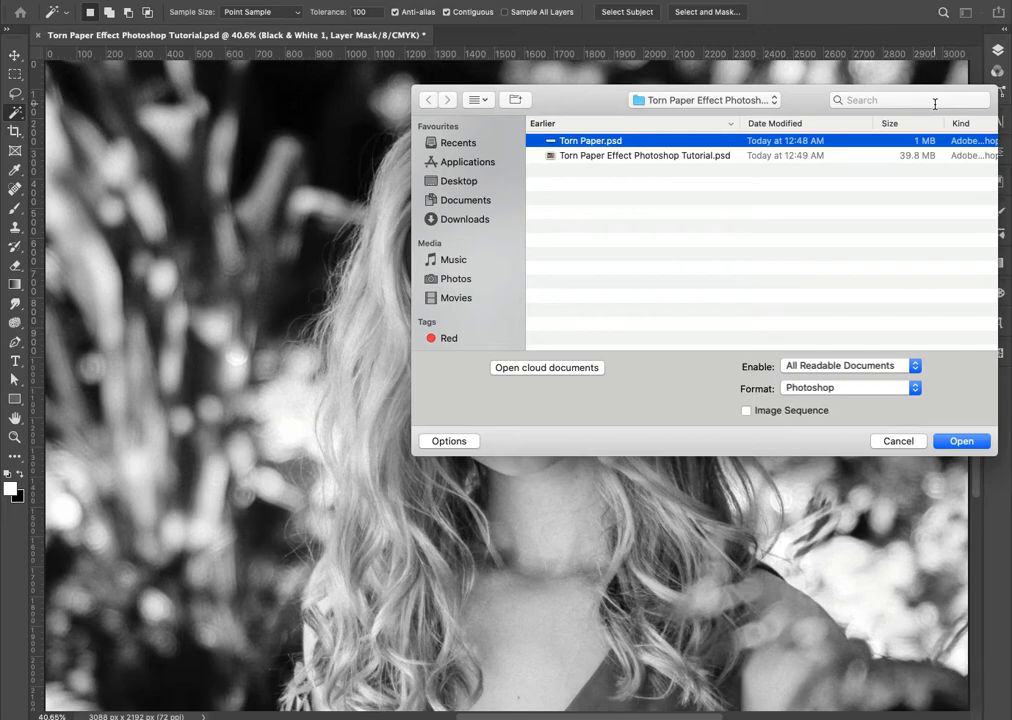
{"action": "key", "text": "Return"}
{"action": "key", "text": "super+a"}
{"action": "key", "text": "super+x"}
{"action": "key", "text": "super+w"}
{"action": "left_click", "coordinate": [661, 241]}
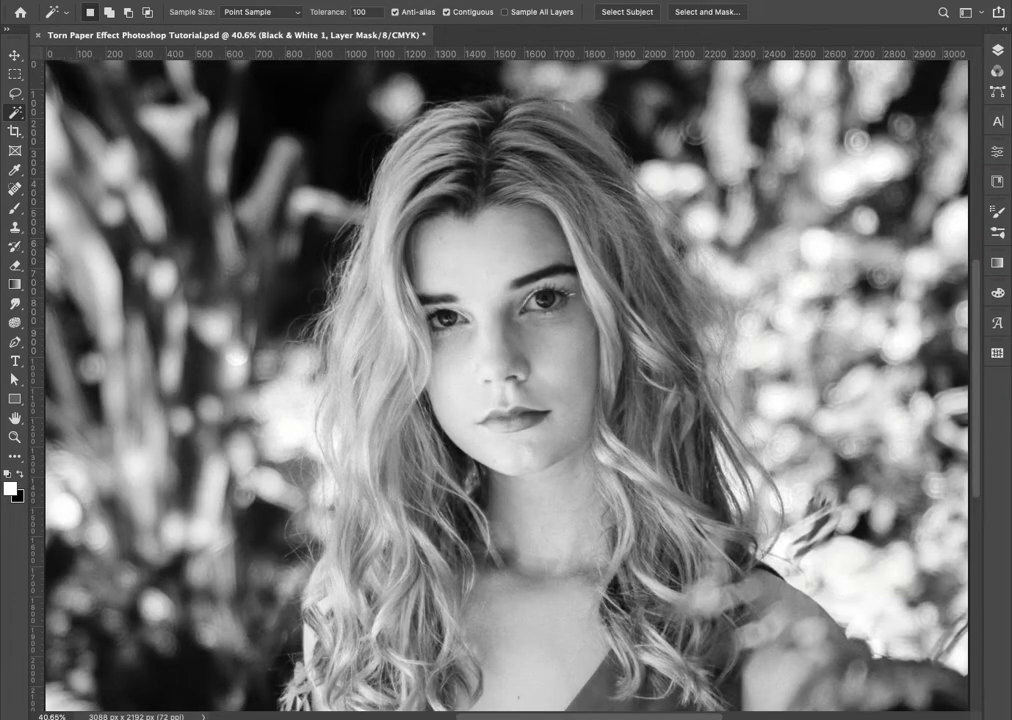
Step: Show only the Photo layer and paste the torn paper strip directly above it
{"action": "left_click", "coordinate": [997, 50]}
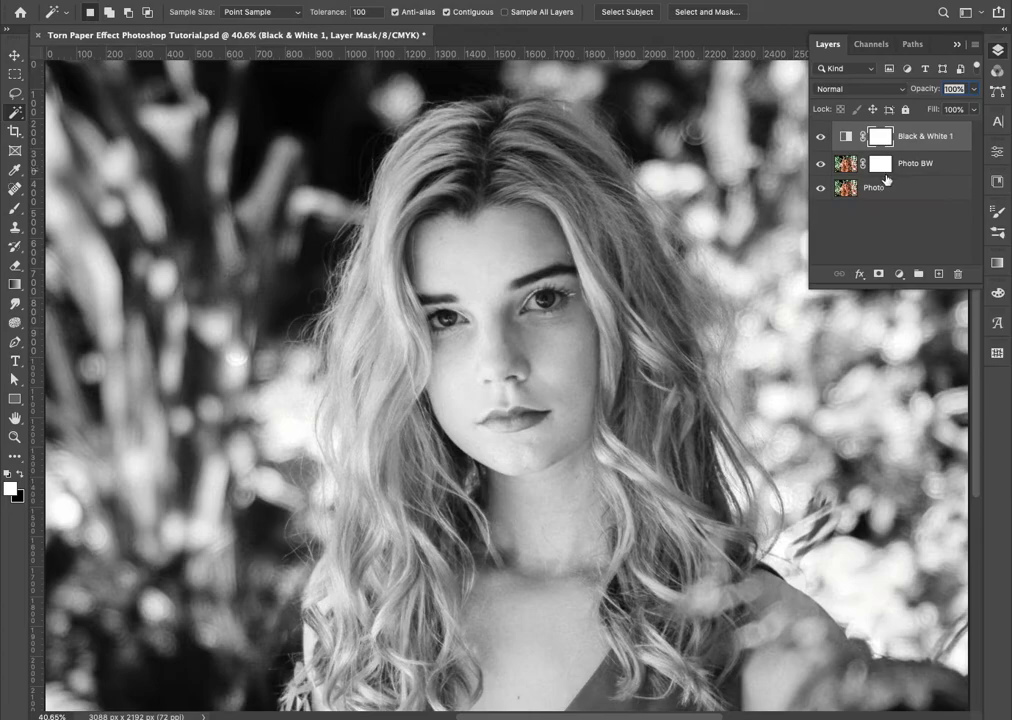
{"action": "left_click", "coordinate": [820, 188], "text": "alt"}
{"action": "left_click", "coordinate": [926, 188]}
{"action": "key", "text": "Tab"}
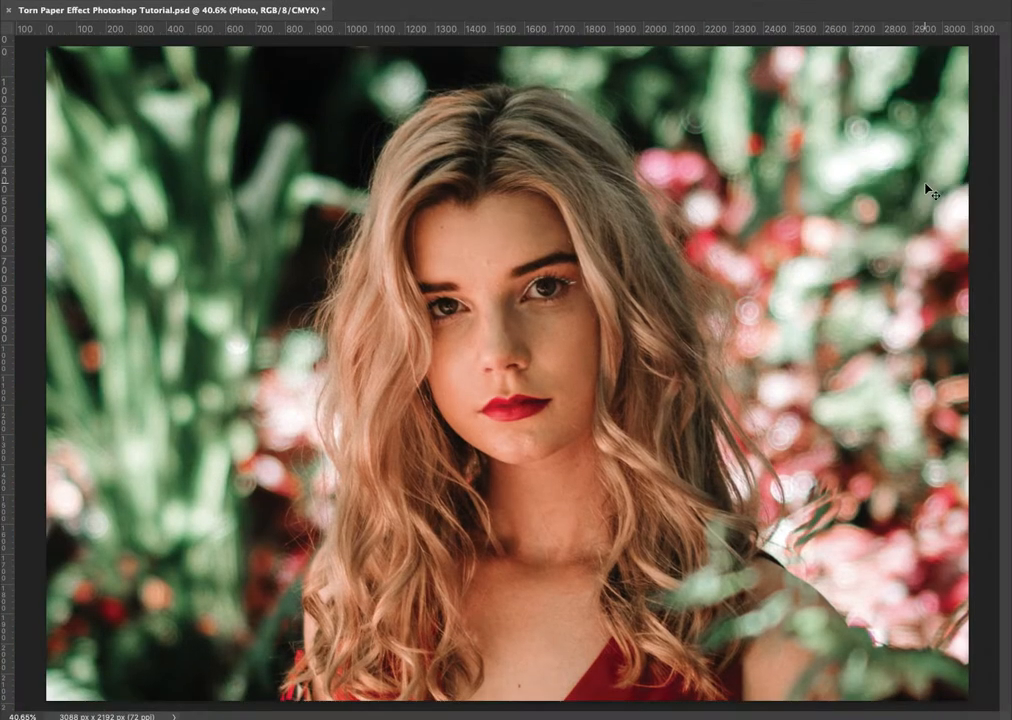
{"action": "scroll", "coordinate": [926, 188], "scroll_direction": "down", "scroll_amount": 2}
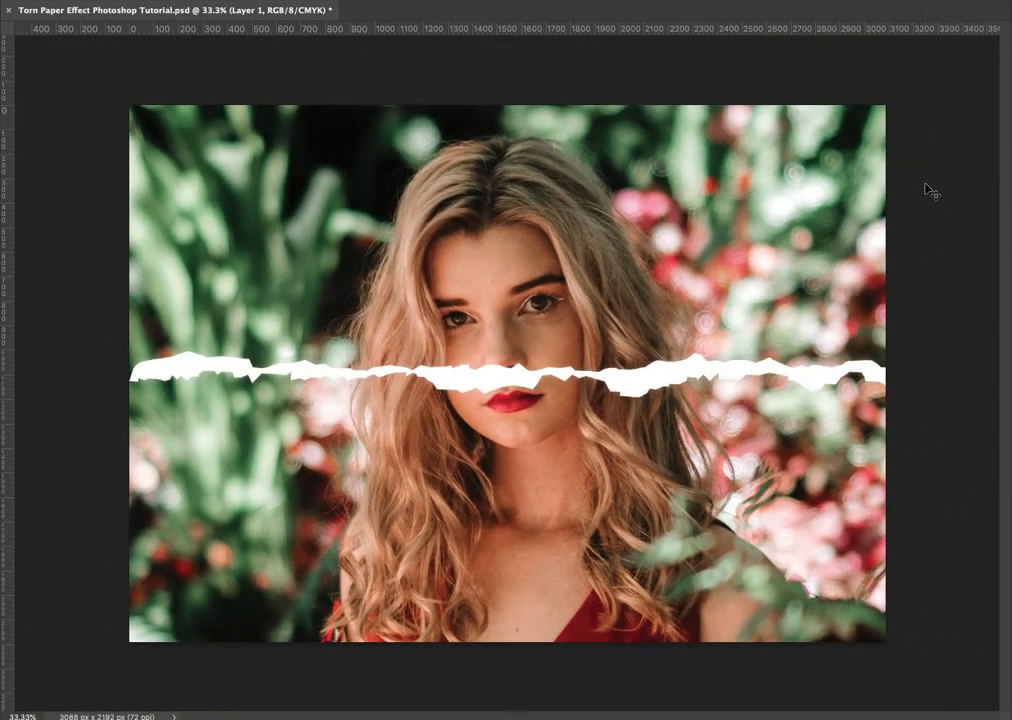
Step: Rotate the pasted torn paper strip 90° so it runs vertically across the photo
{"action": "scroll", "coordinate": [928, 190], "scroll_direction": "down", "scroll_amount": 2}
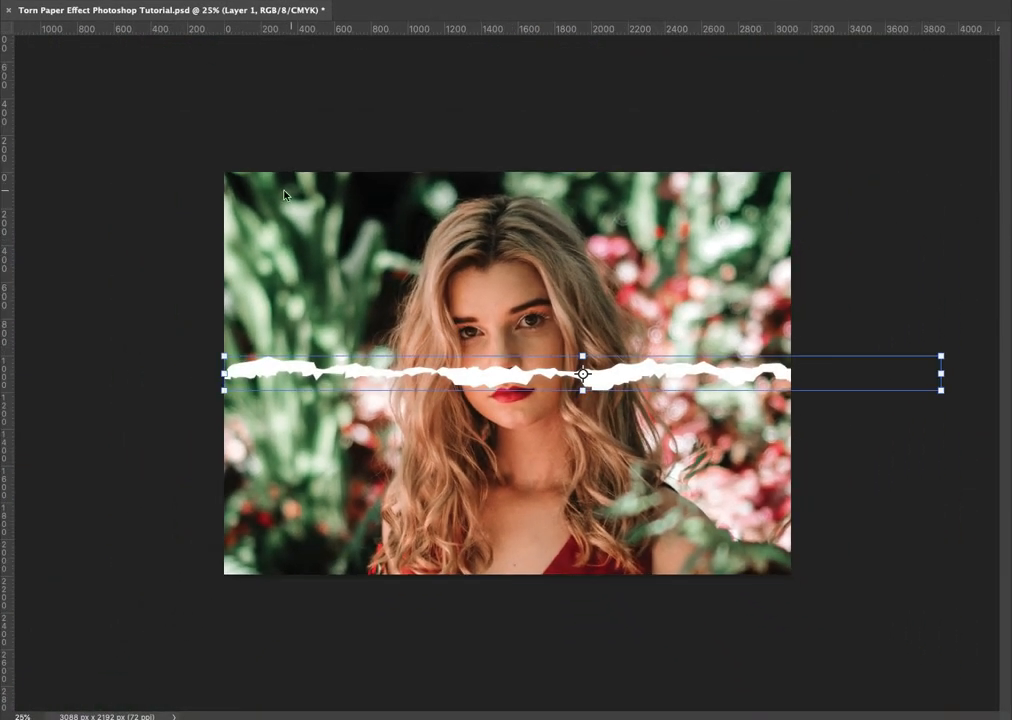
{"action": "key", "text": "ctrl+t"}
{"action": "left_click_drag", "start_coordinate": [147, 248], "coordinate": [667, 90]}
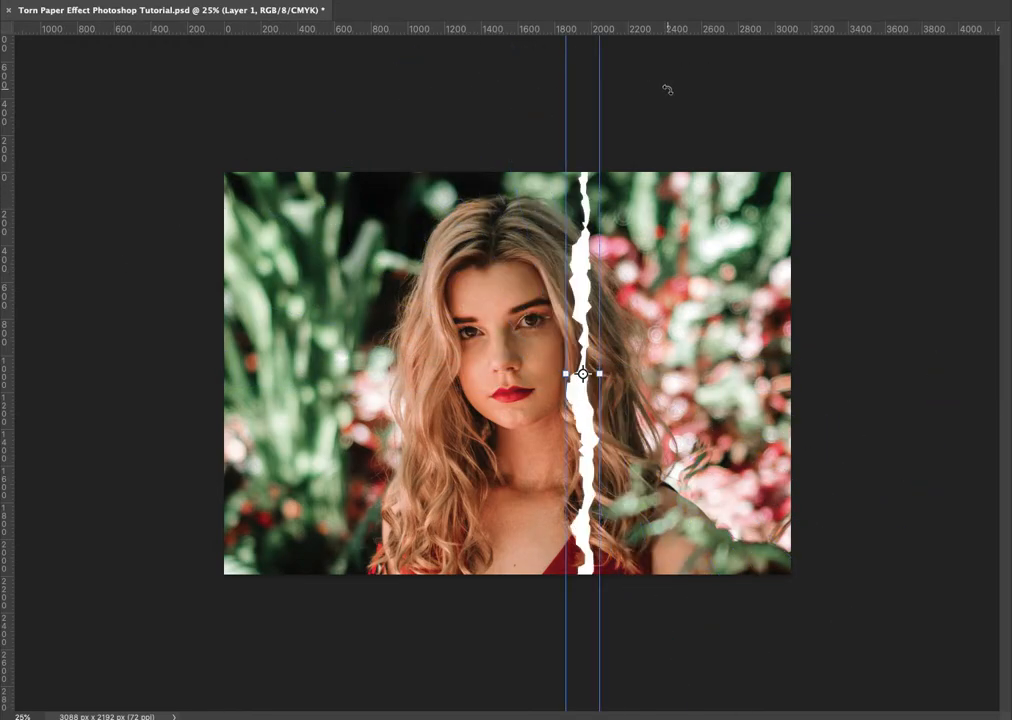
Step: Scale the vertical torn strip down to slightly taller than the photo, covering its full height
{"action": "key", "text": "ctrl+minus"}
{"action": "left_click_drag", "start_coordinate": [540, 129], "coordinate": [544, 216]}
{"action": "key", "text": "ctrl+plus"}
{"action": "key", "text": "ctrl+plus"}
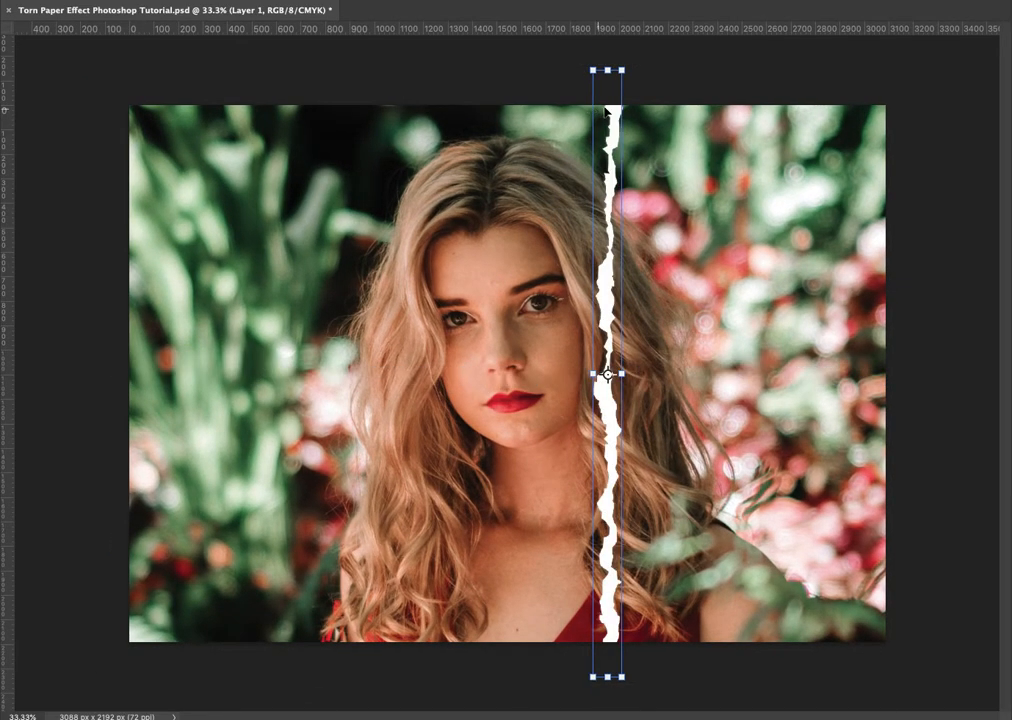
{"action": "left_click_drag", "start_coordinate": [622, 69], "coordinate": [621, 98]}
{"action": "left_click_drag", "start_coordinate": [593, 677], "coordinate": [594, 645]}
{"action": "key", "text": "Return"}
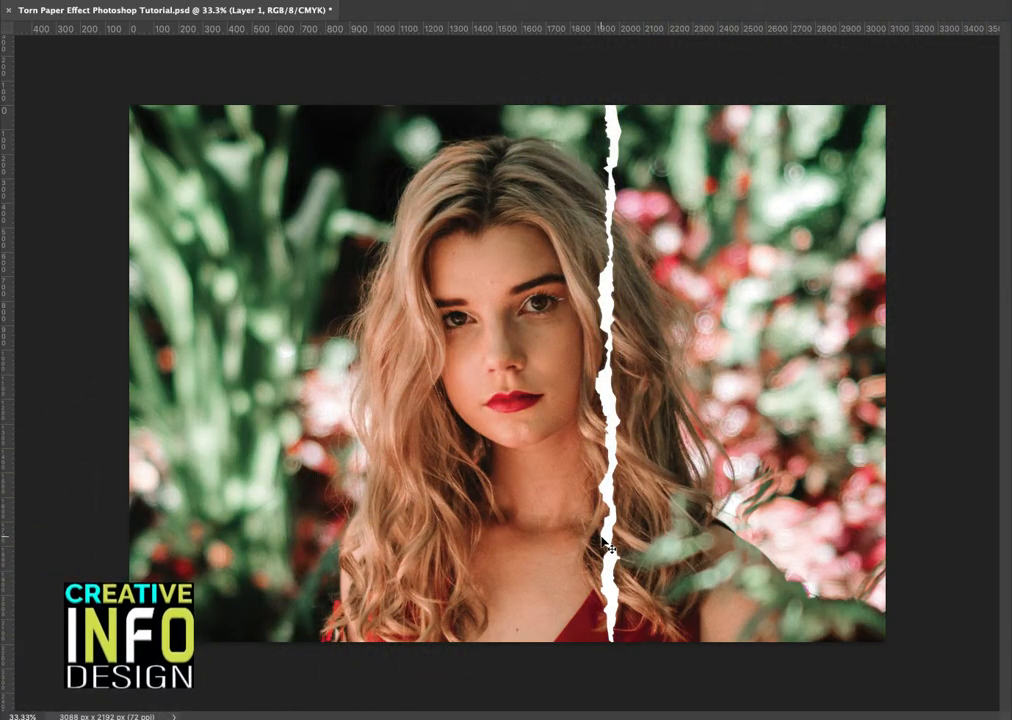
Step: Duplicate the torn strip toward the left side of the face and flip the copy horizontally
{"action": "left_click_drag", "start_coordinate": [610, 540], "coordinate": [479, 542]}
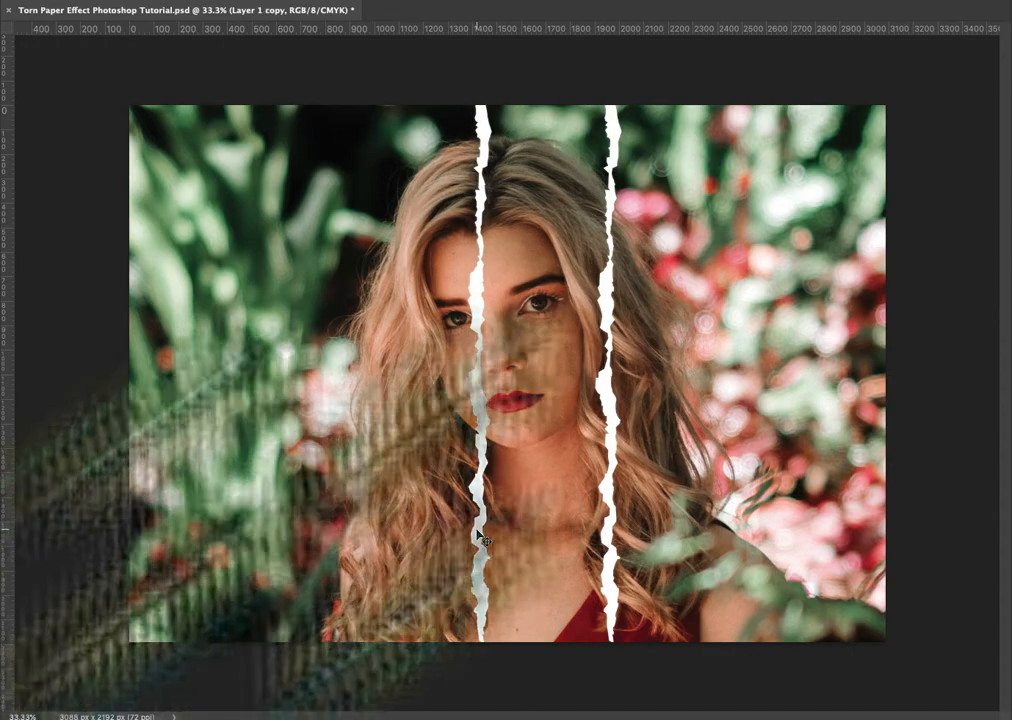
{"action": "key", "text": "ctrl+t"}
{"action": "right_click", "coordinate": [478, 483]}
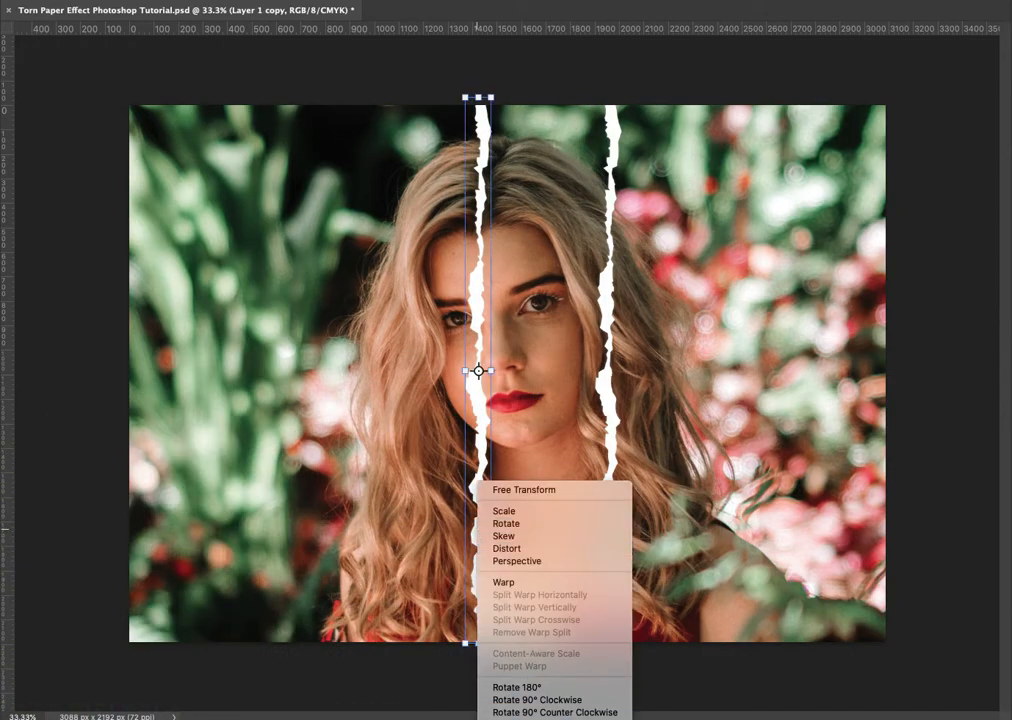
{"action": "left_click", "coordinate": [524, 719]}
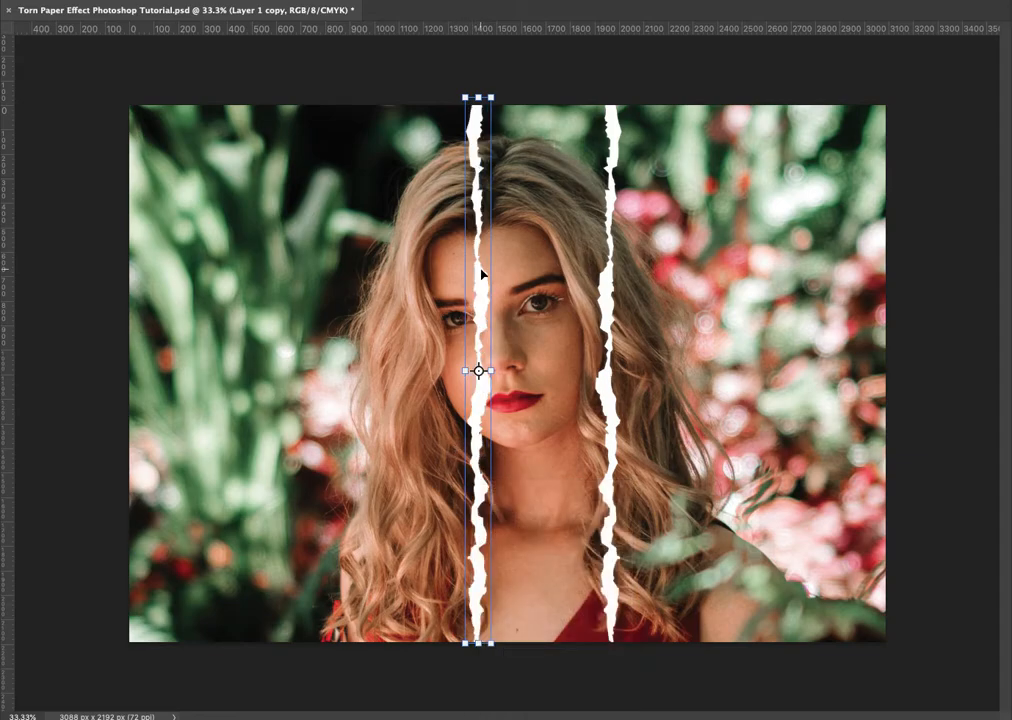
{"action": "key", "text": "ctrl+z"}
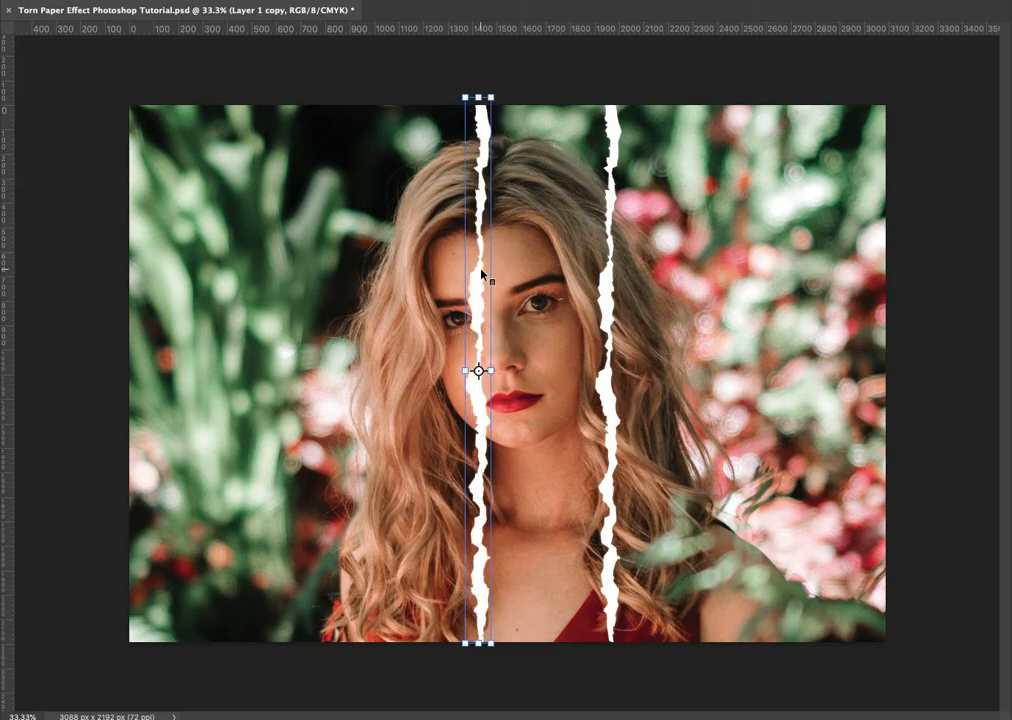
{"action": "right_click", "coordinate": [481, 270]}
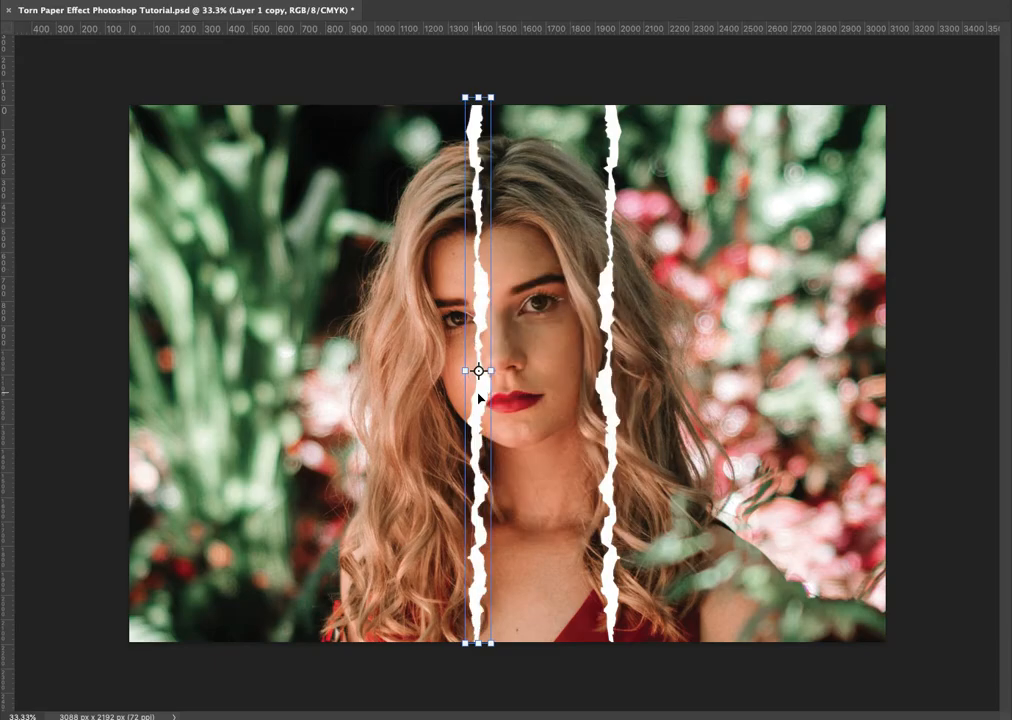
{"action": "left_click_drag", "start_coordinate": [478, 405], "coordinate": [457, 368]}
{"action": "key", "text": "Return"}
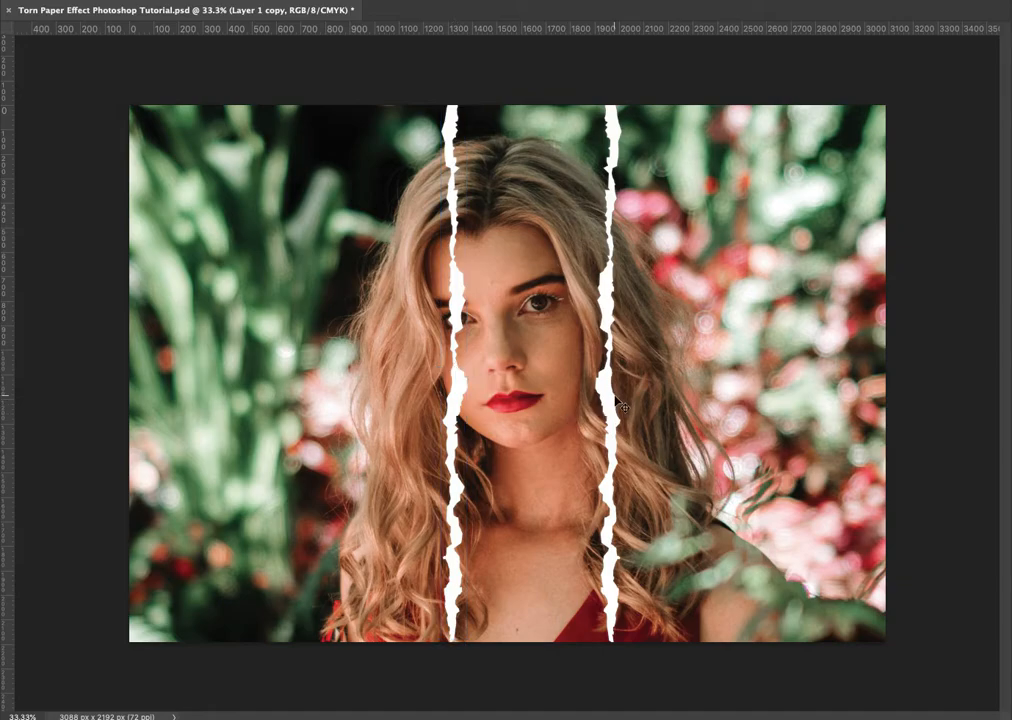
Step: Move the two torn strips closer together so they frame the middle of the face
{"action": "left_click_drag", "start_coordinate": [606, 393], "coordinate": [528, 394]}
{"action": "left_click", "coordinate": [465, 399]}
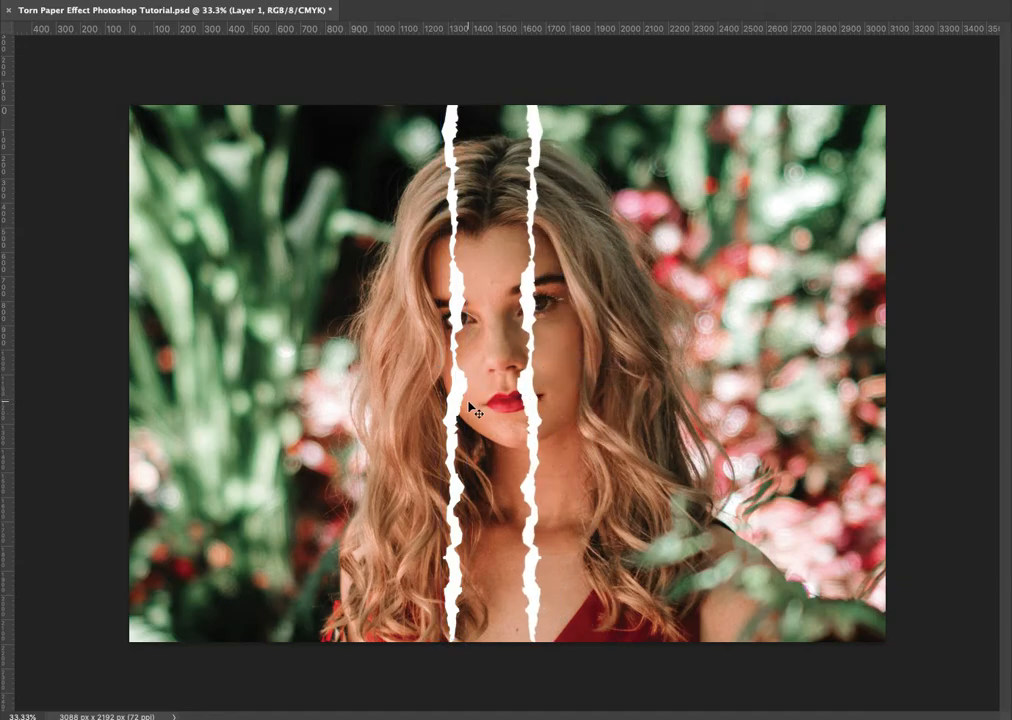
{"action": "left_click_drag", "start_coordinate": [464, 402], "coordinate": [445, 375]}
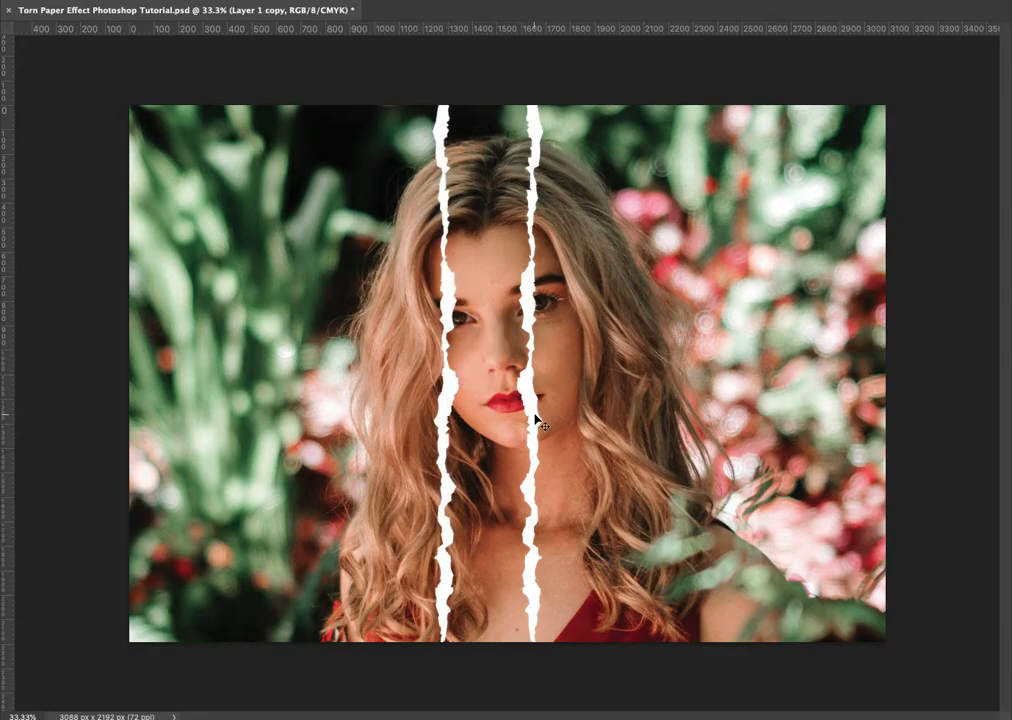
{"action": "left_click", "coordinate": [534, 414], "text": "shift"}
{"action": "left_click_drag", "start_coordinate": [534, 414], "coordinate": [544, 420]}
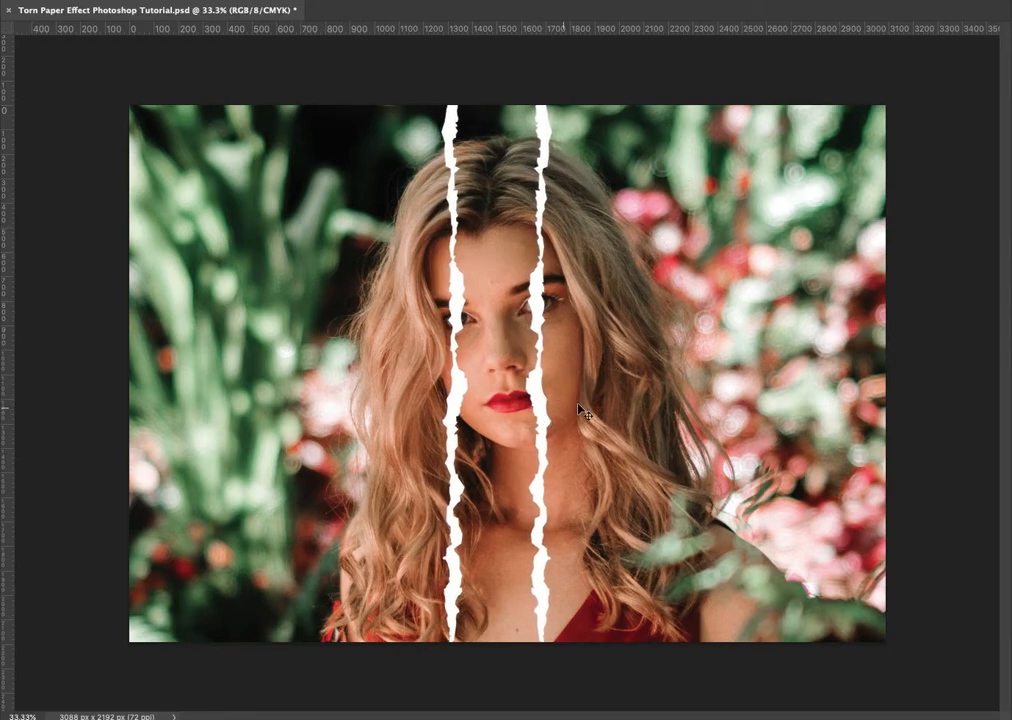
Step: Merge the two torn strip layers and bring the merged layer to the top of the layer stack
{"action": "key", "text": "Tab"}
{"action": "key", "text": "ctrl+e"}
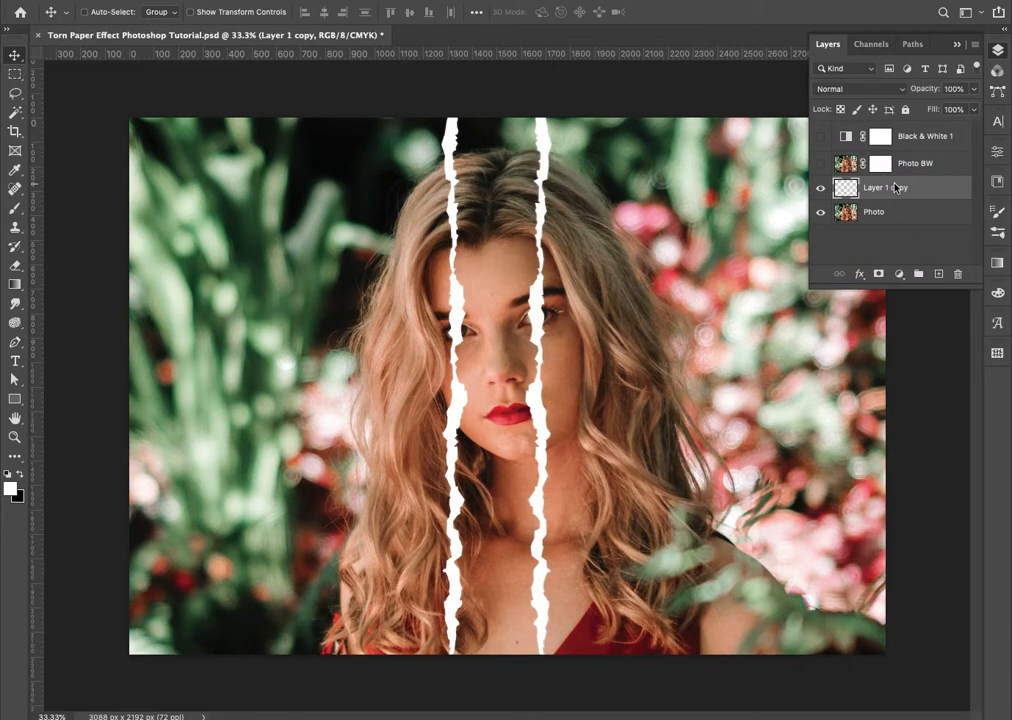
{"action": "key", "text": "ctrl+shift+bracketright"}
Step: Enlarge the merged torn strips slightly and shift them a little to the right over the face
{"action": "key", "text": "Tab"}
{"action": "key", "text": "ctrl+t"}
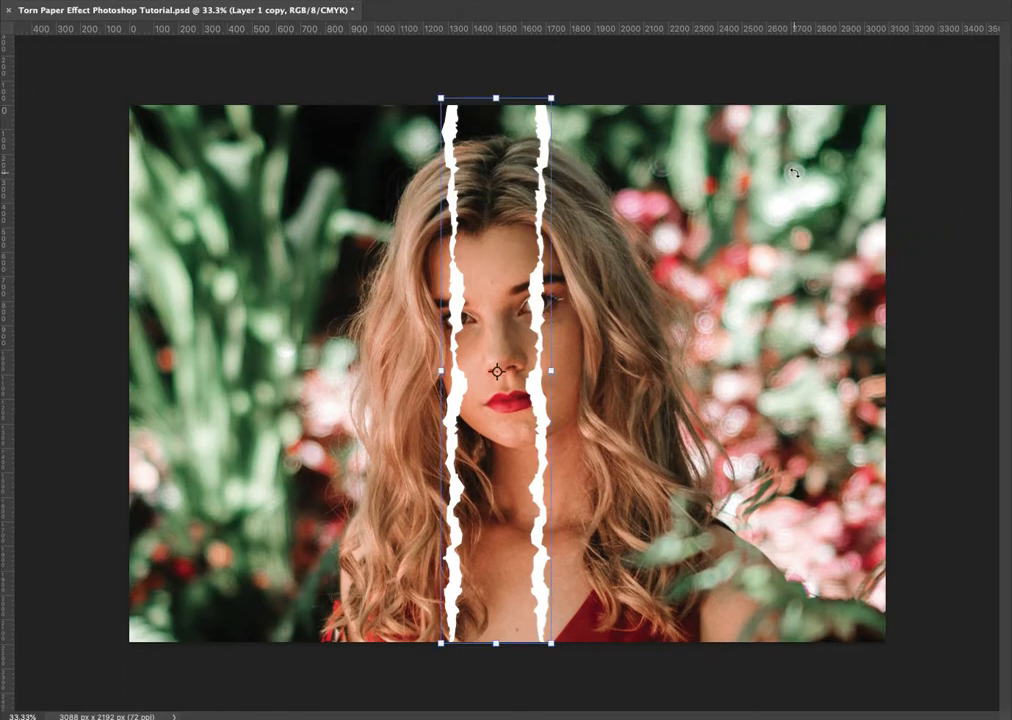
{"action": "left_click", "coordinate": [553, 97]}
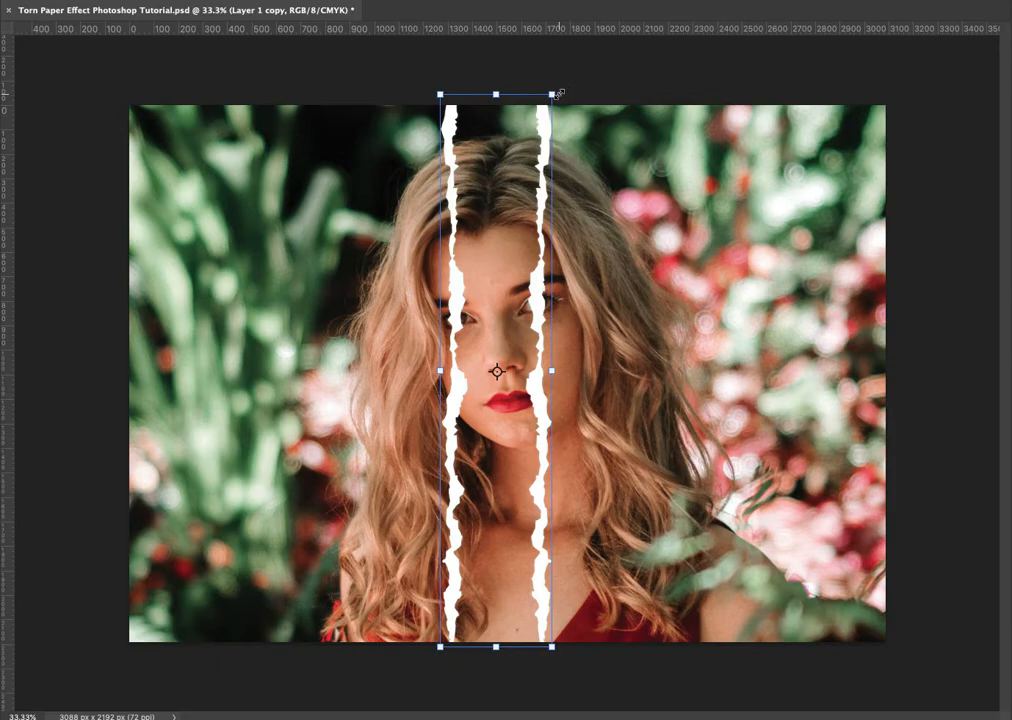
{"action": "key", "text": "Return"}
{"action": "left_click_drag", "start_coordinate": [558, 121], "coordinate": [567, 124]}
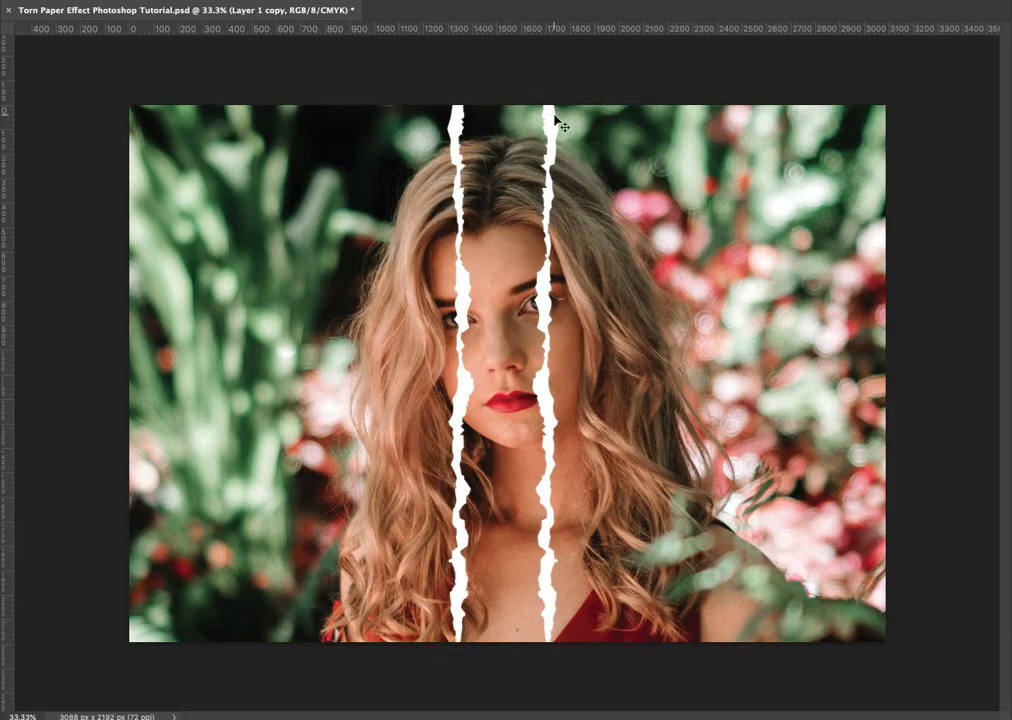
Step: Select the empty area between the two torn strips with the Magic Wand at tolerance 100
{"action": "key", "text": "Tab"}
{"action": "key", "text": "w"}
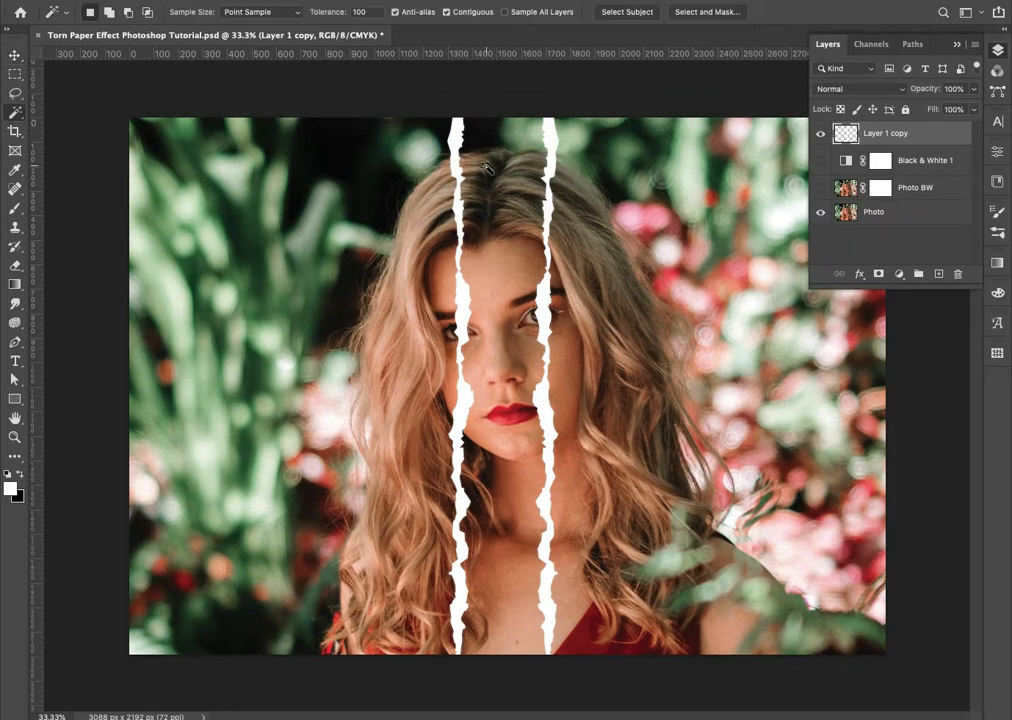
{"action": "left_click", "coordinate": [394, 168]}
{"action": "left_click", "coordinate": [491, 165]}
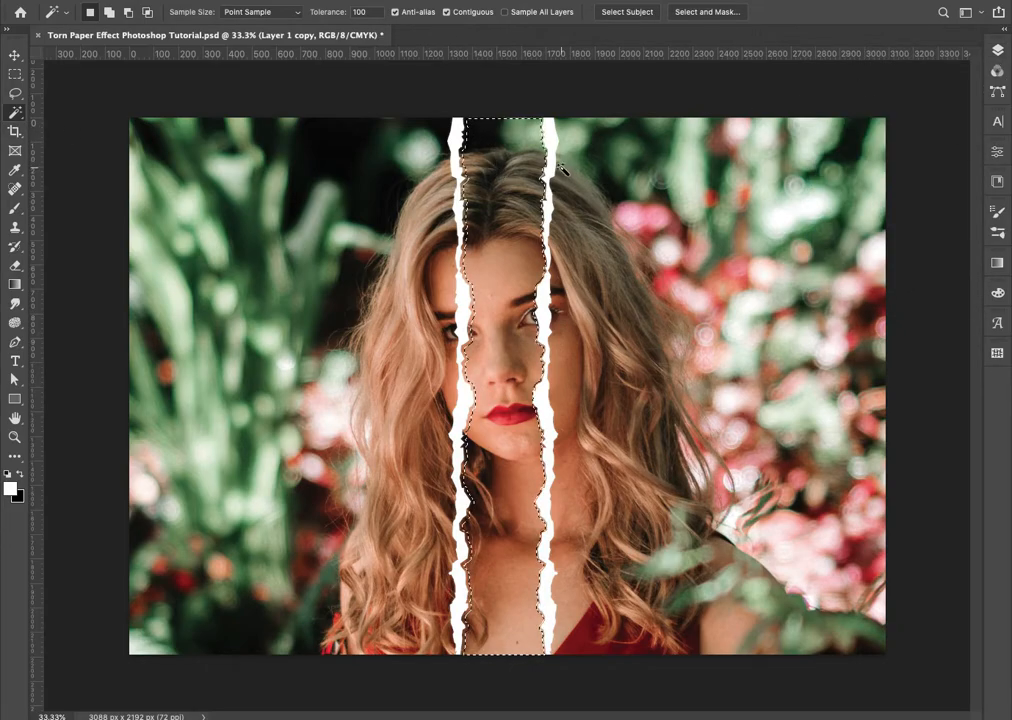
Step: Show the Black & White 1 layer, clear the selected middle area from its mask and deselect
{"action": "left_click", "coordinate": [997, 49]}
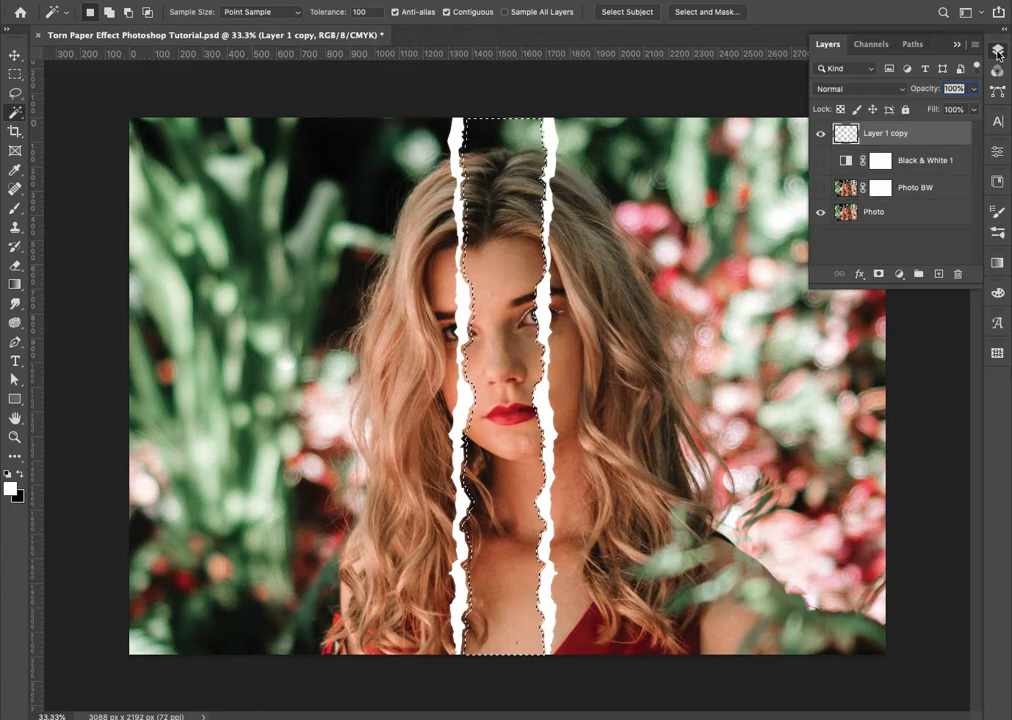
{"action": "left_click", "coordinate": [820, 160]}
{"action": "left_click", "coordinate": [875, 163]}
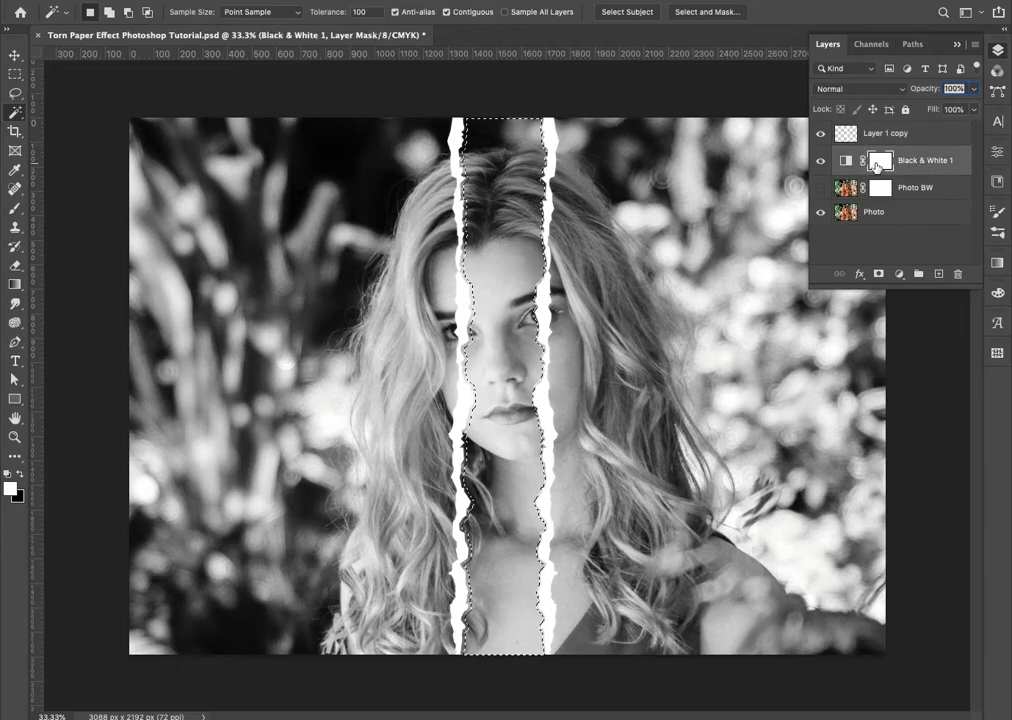
{"action": "key", "text": "BackSpace"}
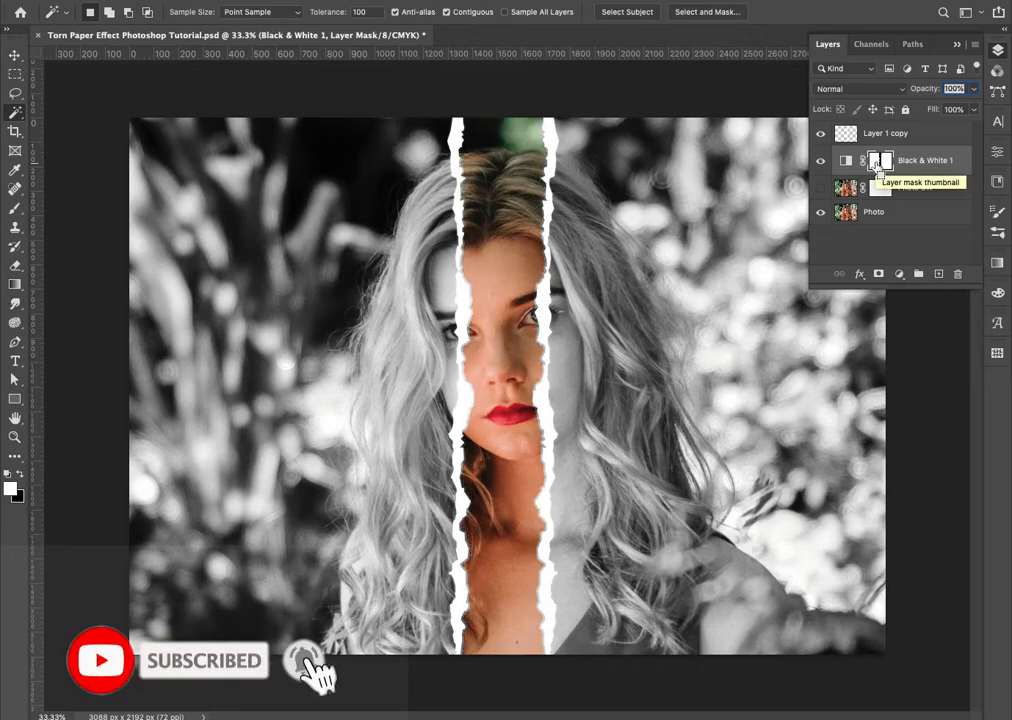
{"action": "key", "text": "ctrl+d"}
{"action": "key", "text": "v"}
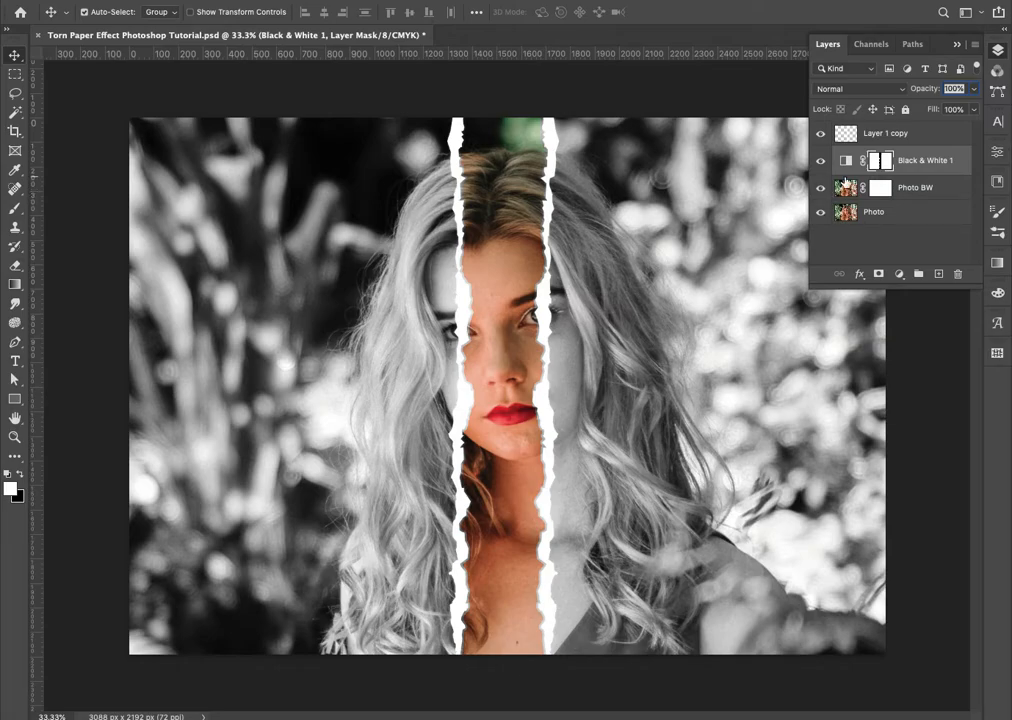
Step: Select the Layer 1 copy and Black & White 1 layers together and move the torn strip left over the face
{"action": "key", "text": "ctrl+0"}
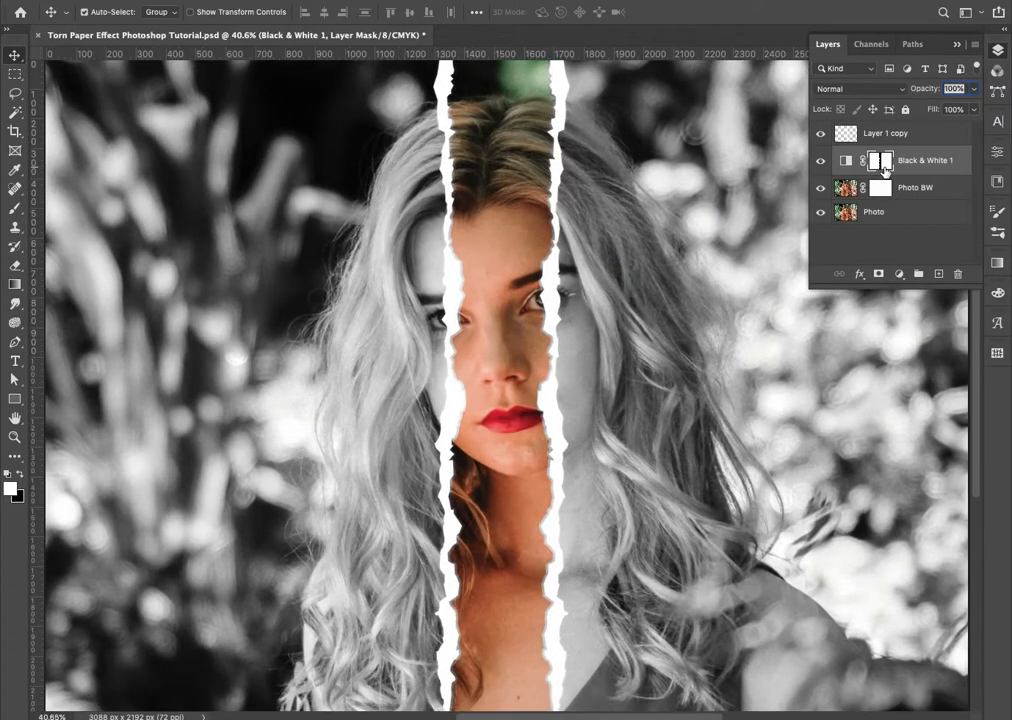
{"action": "left_click", "coordinate": [821, 133]}
{"action": "left_click", "coordinate": [821, 133]}
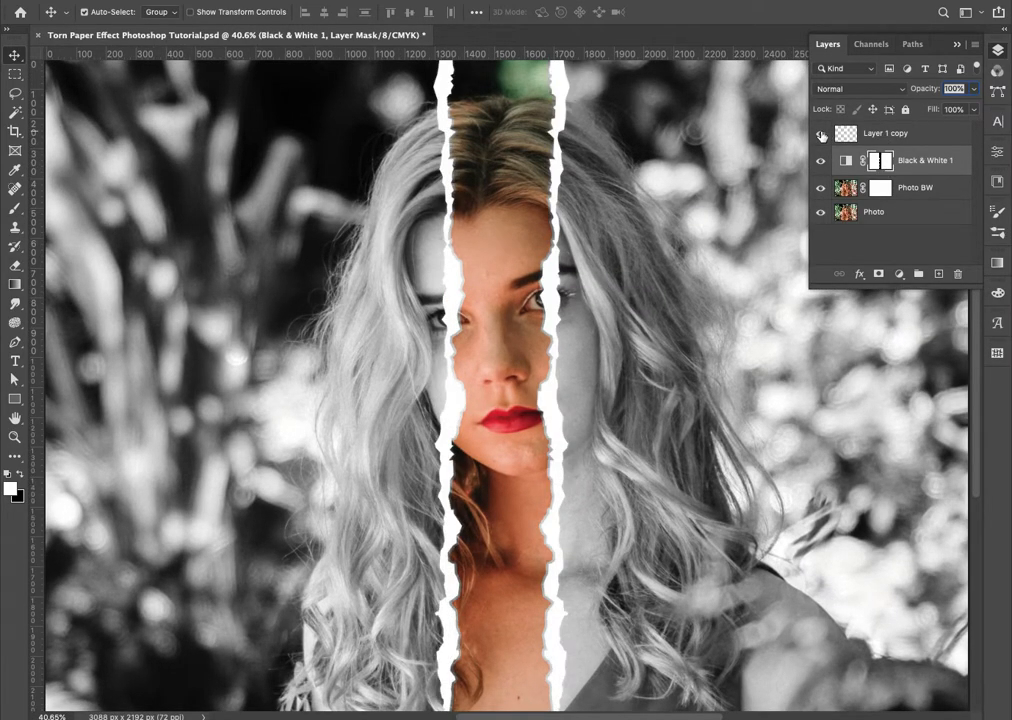
{"action": "left_click", "coordinate": [951, 143]}
{"action": "left_click", "coordinate": [947, 161], "text": "shift"}
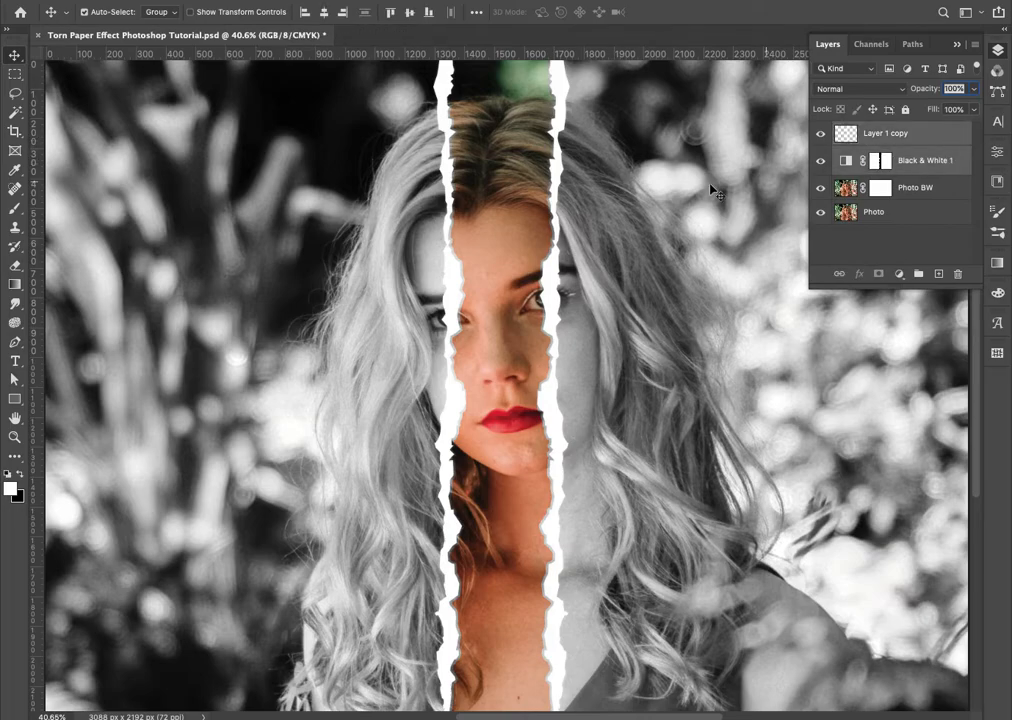
{"action": "left_click_drag", "start_coordinate": [576, 272], "coordinate": [501, 262]}
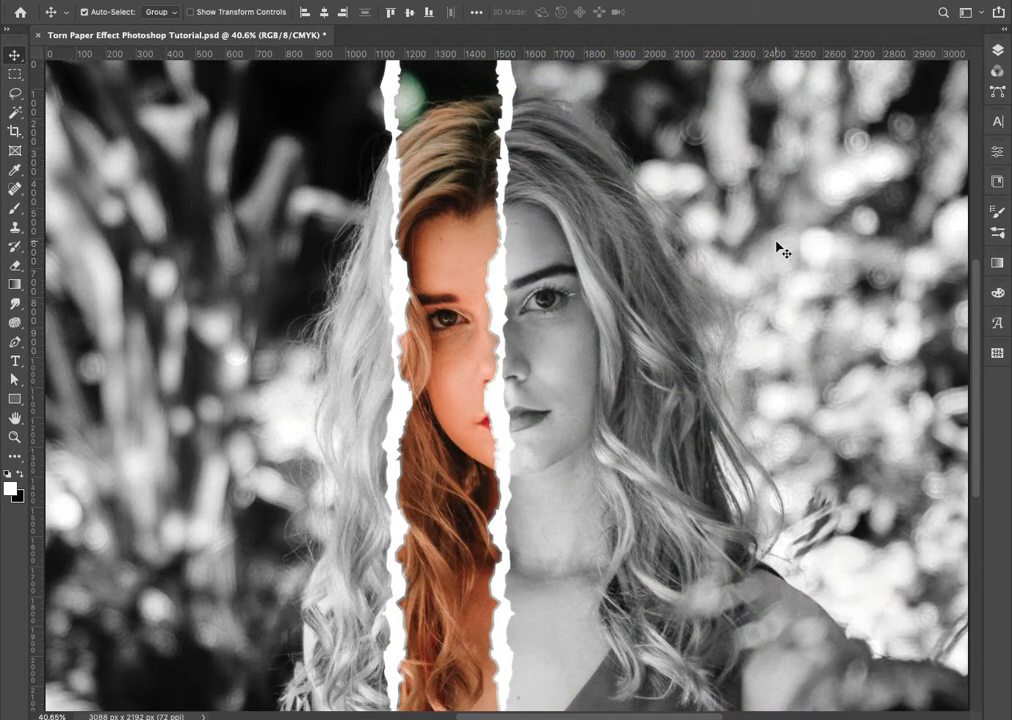
Step: Free-transform both layers: rotate the torn strip to -45°, scale it to 178.11% and shift it up and right over the face
{"action": "key", "text": "super+minus"}
{"action": "key", "text": "super+minus"}
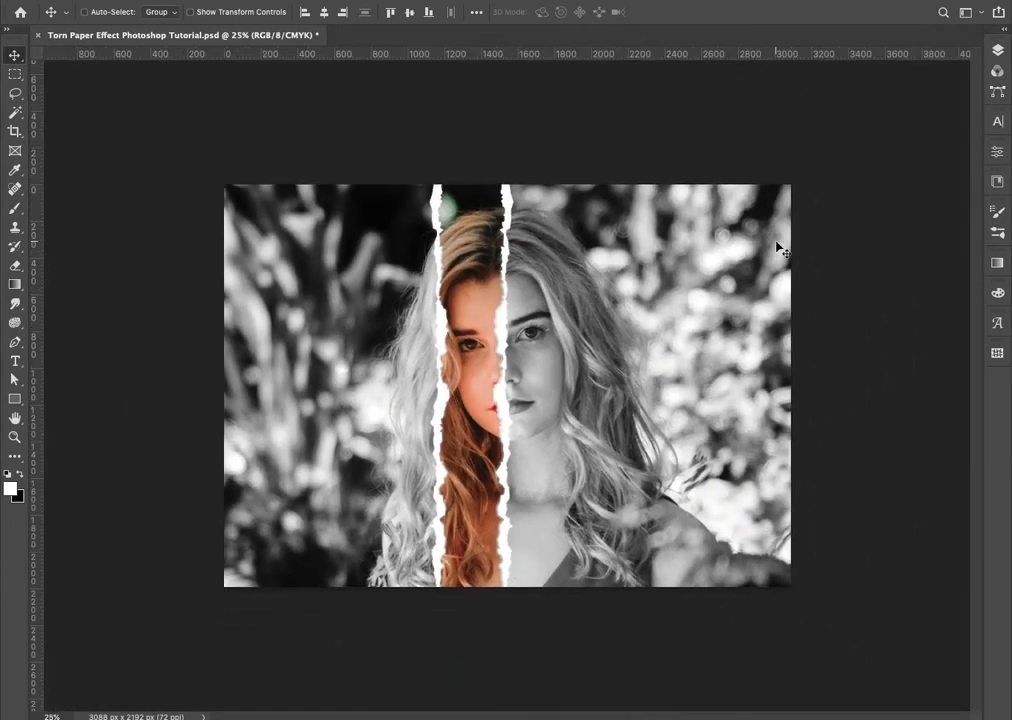
{"action": "key", "text": "super+t"}
{"action": "left_click_drag", "start_coordinate": [526, 172], "coordinate": [350, 151]}
{"action": "left_click_drag", "start_coordinate": [349, 207], "coordinate": [263, 72]}
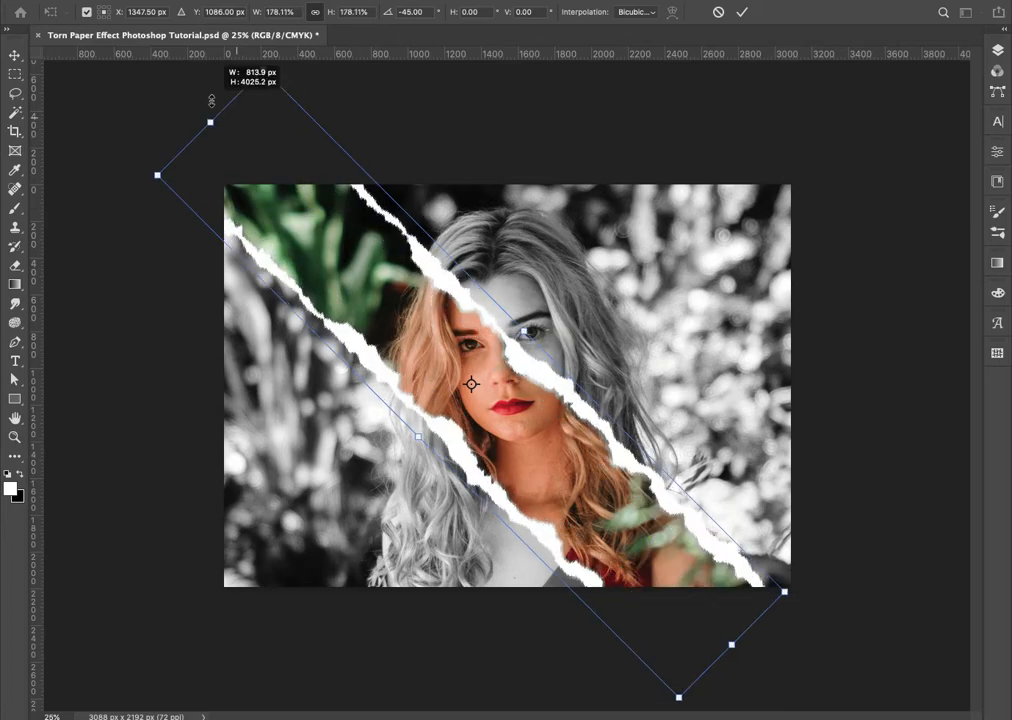
{"action": "left_click_drag", "start_coordinate": [433, 373], "coordinate": [467, 339]}
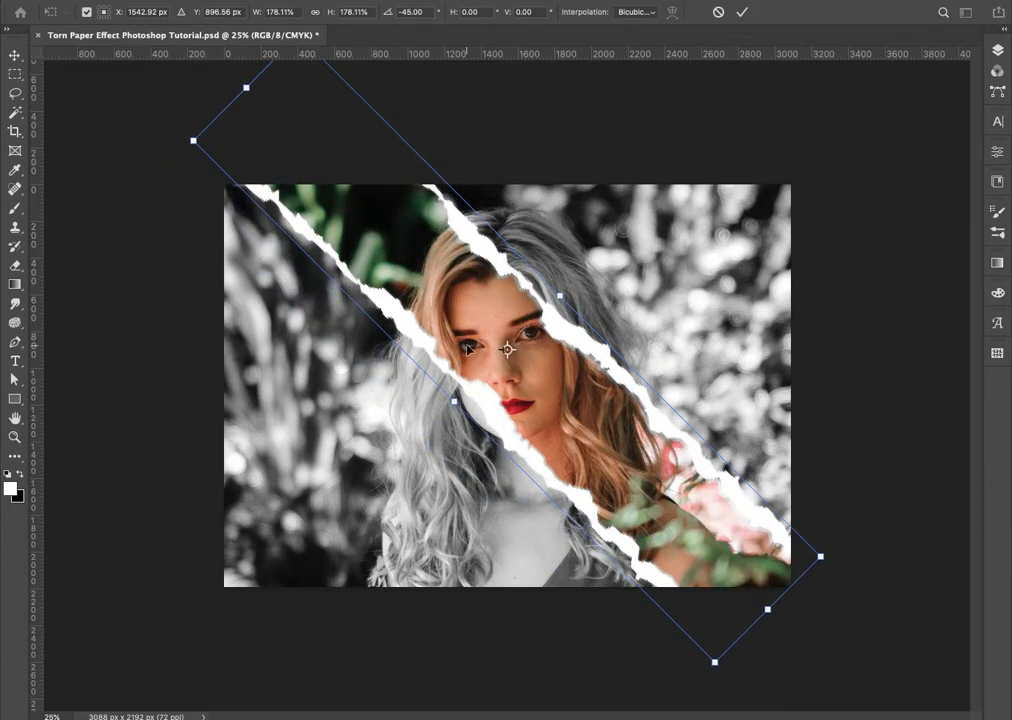
Step: Adjust the transform to 187.48% scale and -53.81° rotation, keeping the diagonal torn strip over the face
{"action": "key", "text": "super+minus"}
{"action": "left_click_drag", "start_coordinate": [370, 155], "coordinate": [361, 140]}
{"action": "left_click_drag", "start_coordinate": [386, 204], "coordinate": [375, 215]}
{"action": "left_click_drag", "start_coordinate": [143, 160], "coordinate": [135, 222]}
{"action": "left_click_drag", "start_coordinate": [450, 327], "coordinate": [451, 315]}
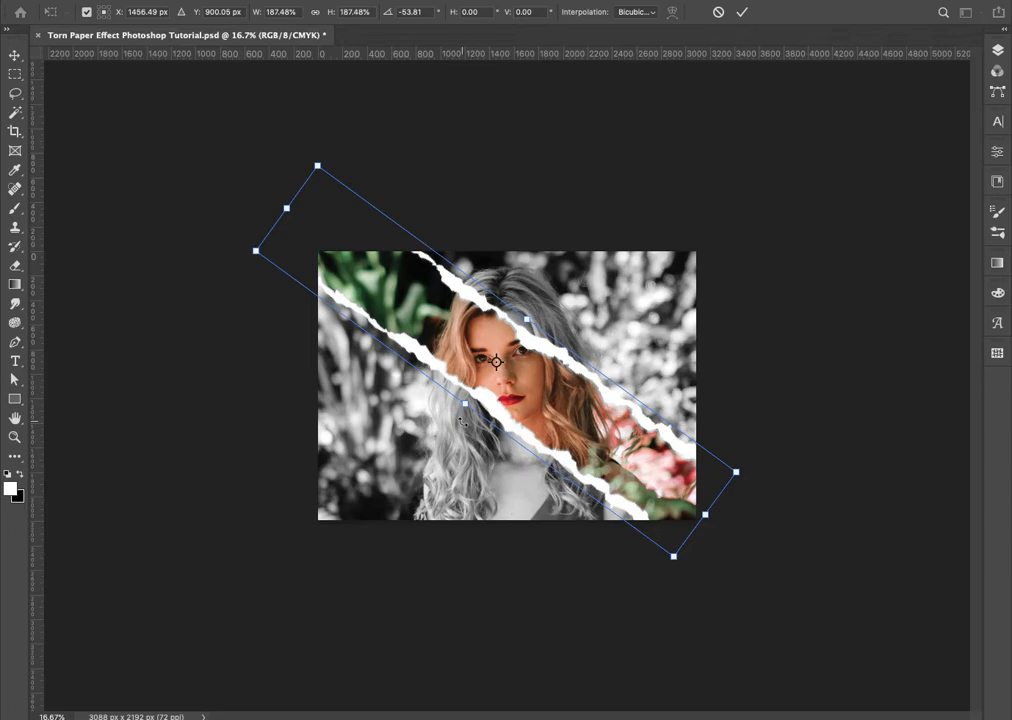
Step: Narrow the diagonal strip to 172.68% width, nudge it slightly downward and apply the transform
{"action": "left_click_drag", "start_coordinate": [466, 408], "coordinate": [471, 402]}
{"action": "left_click_drag", "start_coordinate": [544, 393], "coordinate": [541, 403]}
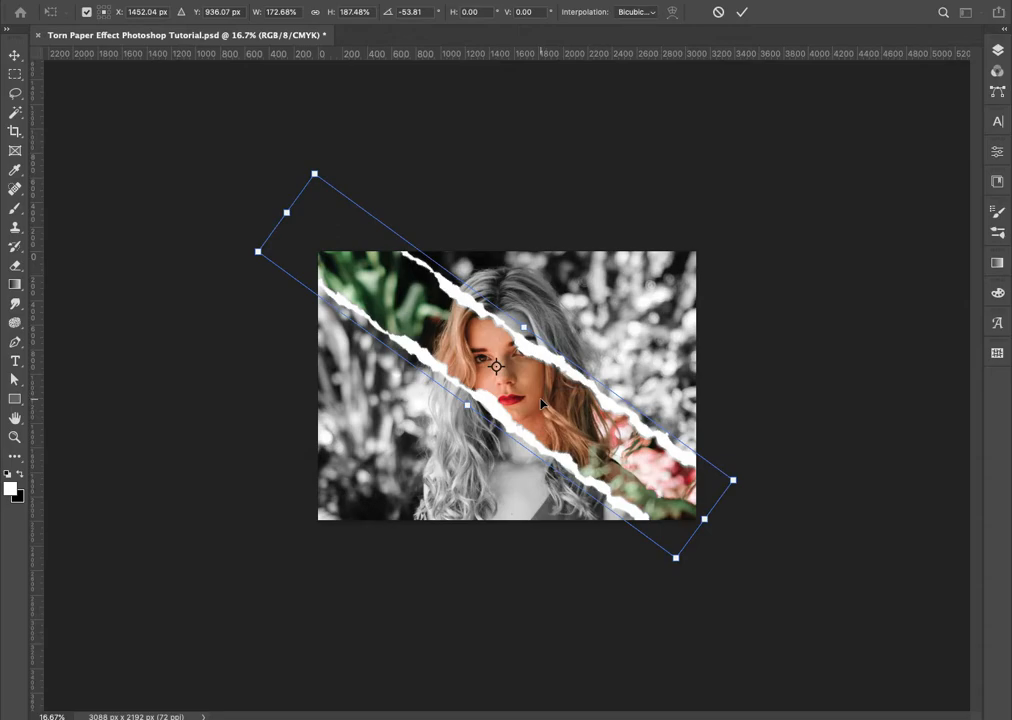
{"action": "key", "text": "Return"}
Step: Move the diagonal torn strip slightly up and to the right so both eyes fall within the color area
{"action": "scroll", "coordinate": [541, 403], "scroll_direction": "up", "scroll_amount": 5}
{"action": "scroll", "coordinate": [541, 405], "scroll_direction": "down", "scroll_amount": 3}
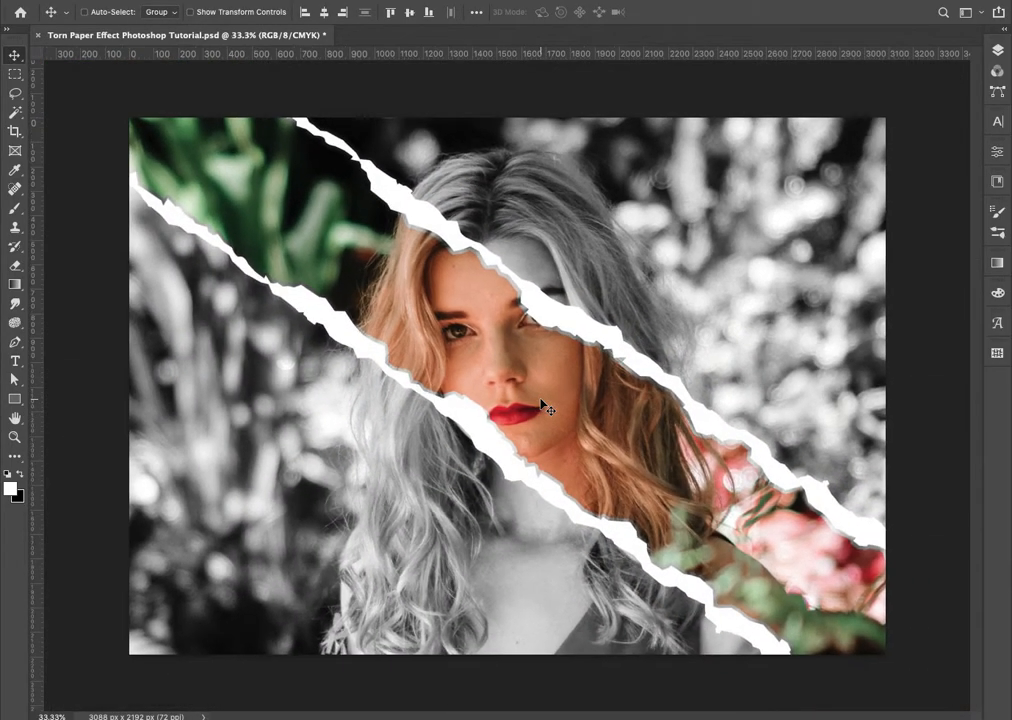
{"action": "left_click_drag", "start_coordinate": [578, 344], "coordinate": [588, 325]}
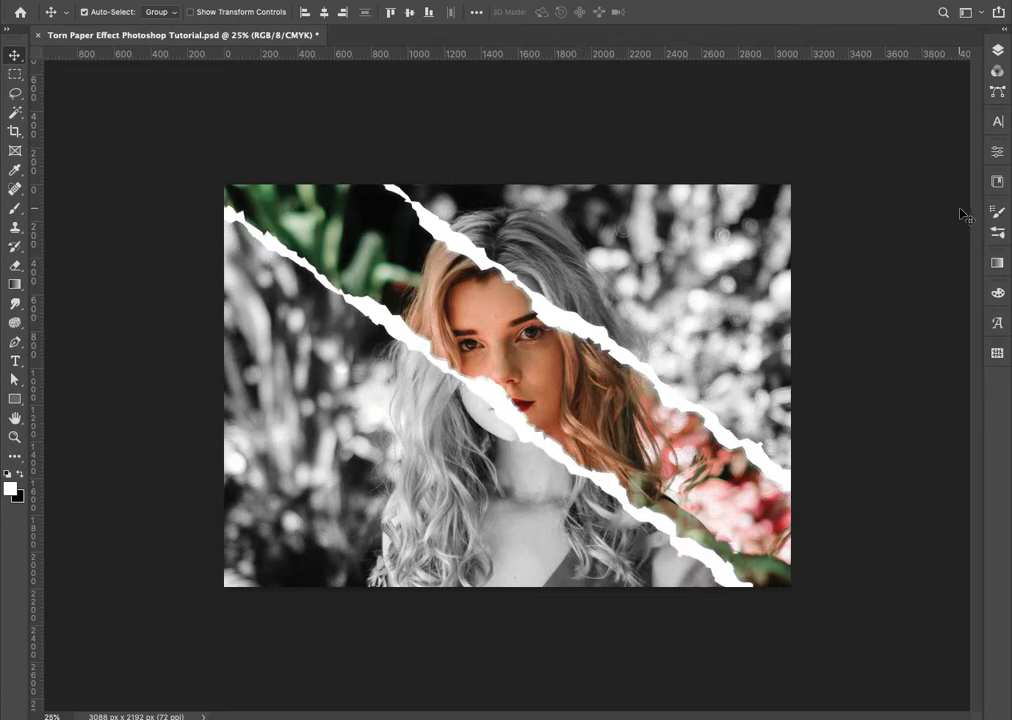
Step: Hide and show the Black & White 1 layer to compare the effect, and select only the Layer 1 copy layer
{"action": "left_click", "coordinate": [998, 50]}
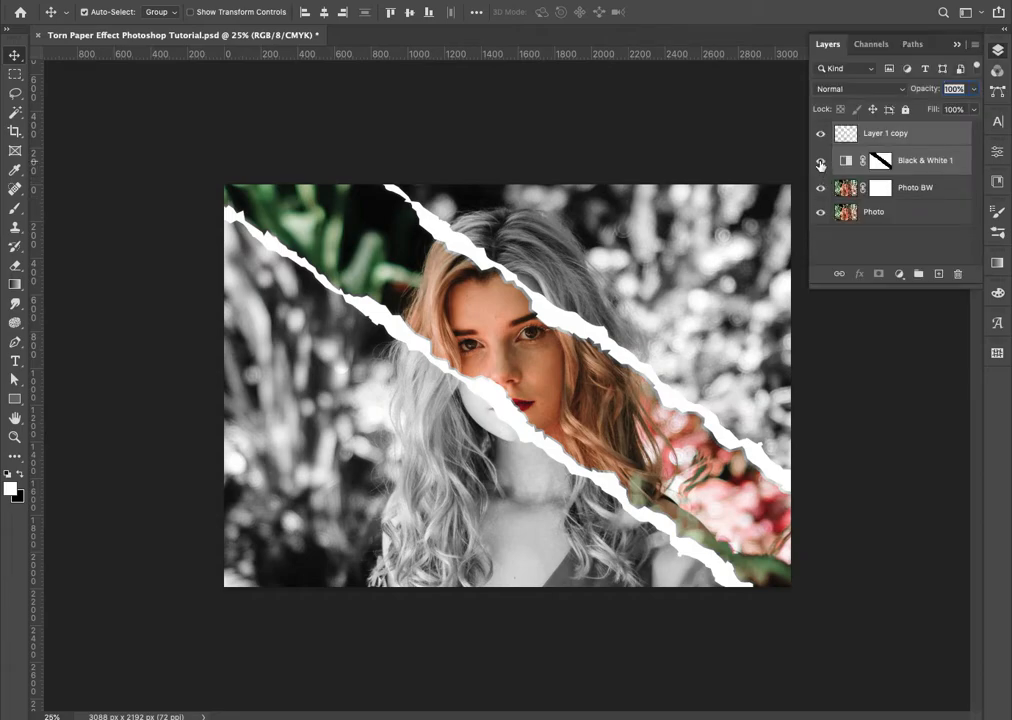
{"action": "left_click", "coordinate": [822, 161]}
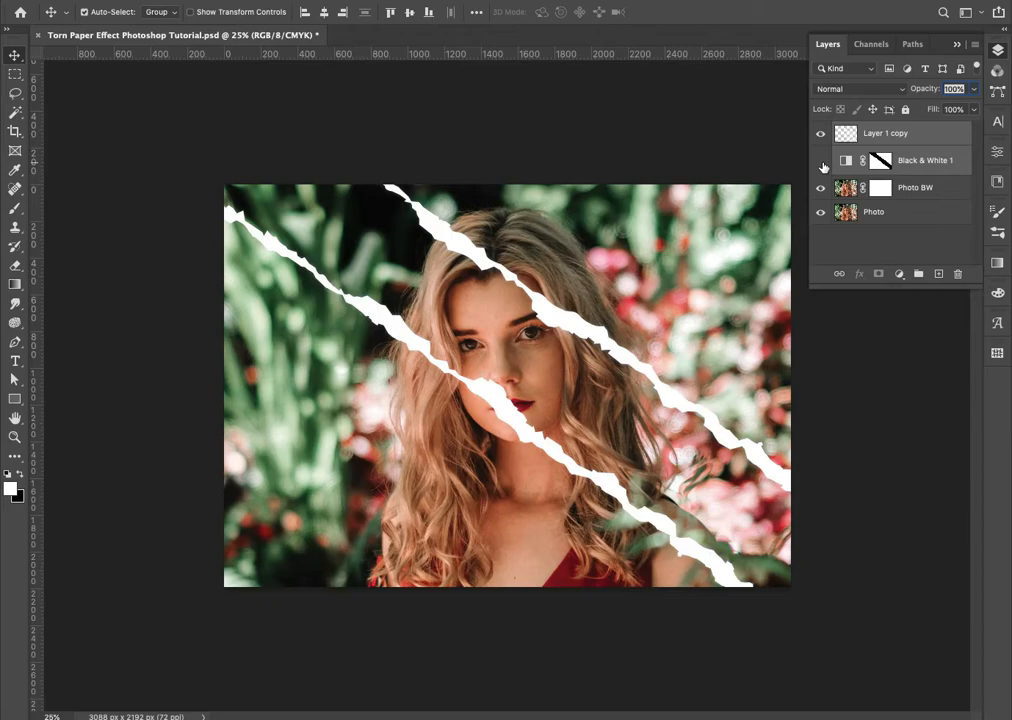
{"action": "left_click", "coordinate": [822, 161]}
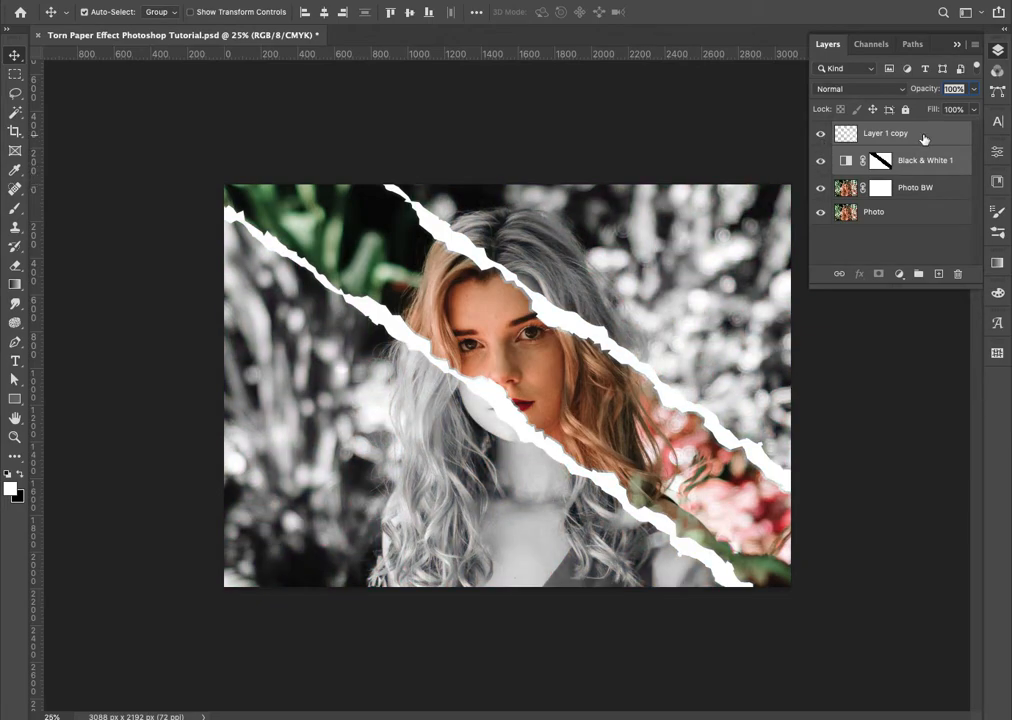
{"action": "left_click", "coordinate": [920, 139]}
{"action": "left_click", "coordinate": [956, 45]}
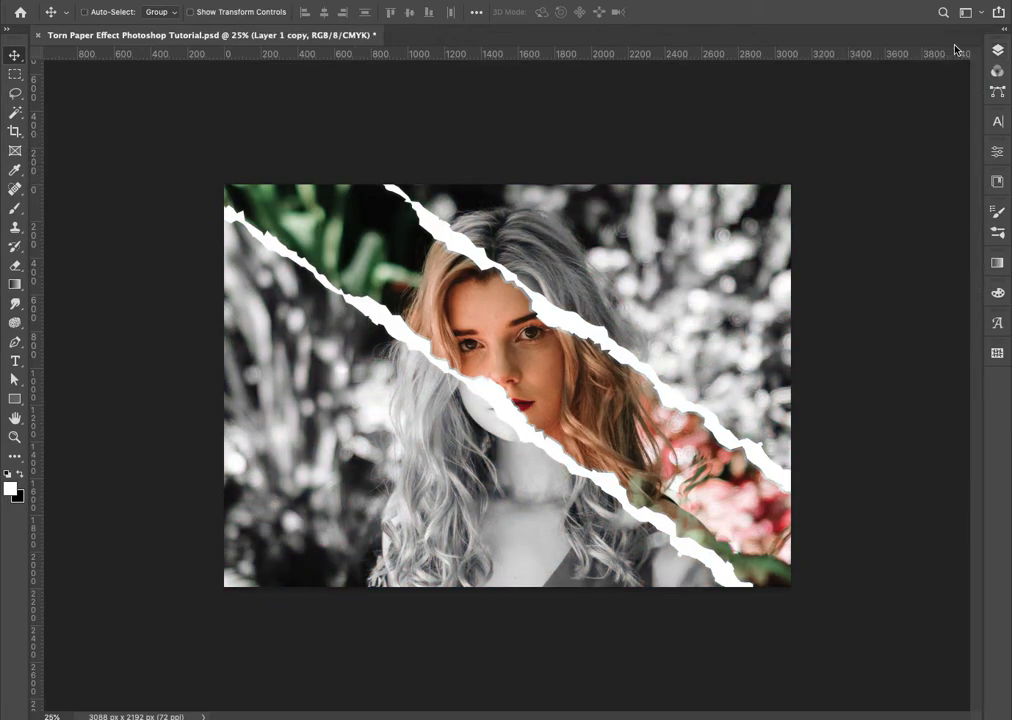
{"action": "key", "text": "ctrl+plus"}
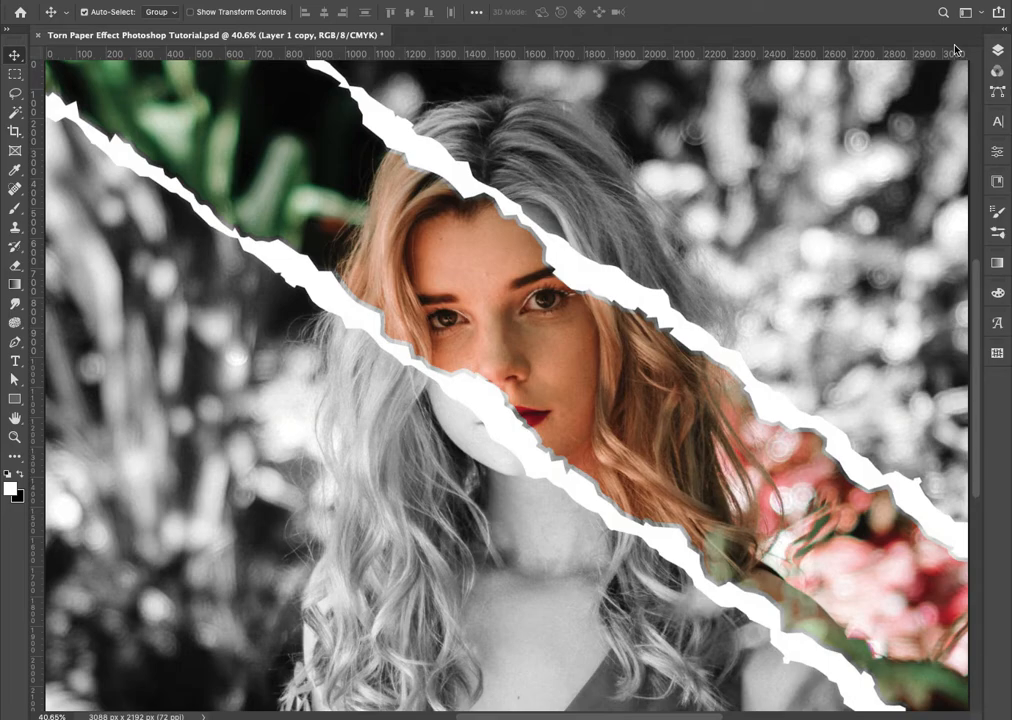